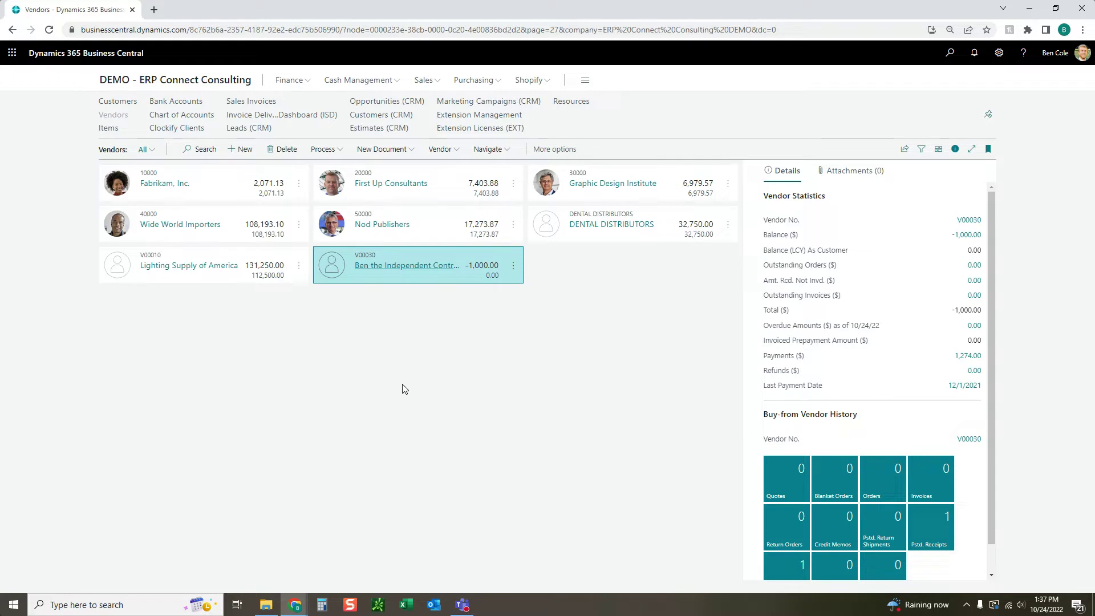
Review the Company Information page's Federal ID No. and Name, then close it unchanged.
{"action": "left_click", "coordinate": [942, 59]}
{"action": "type", "text": "company information"}
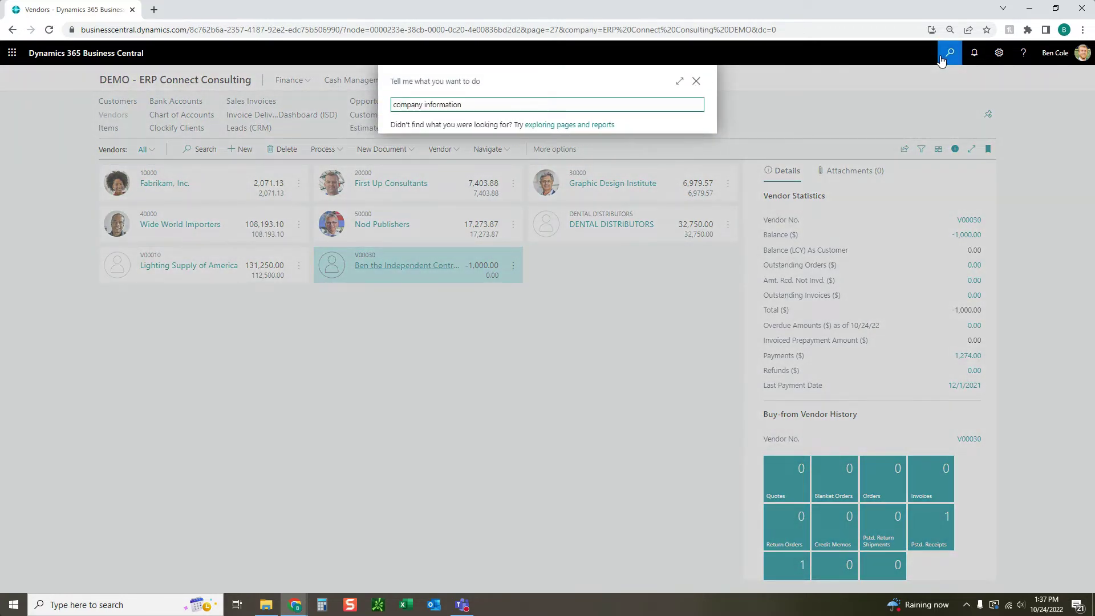
{"action": "key", "text": "Return"}
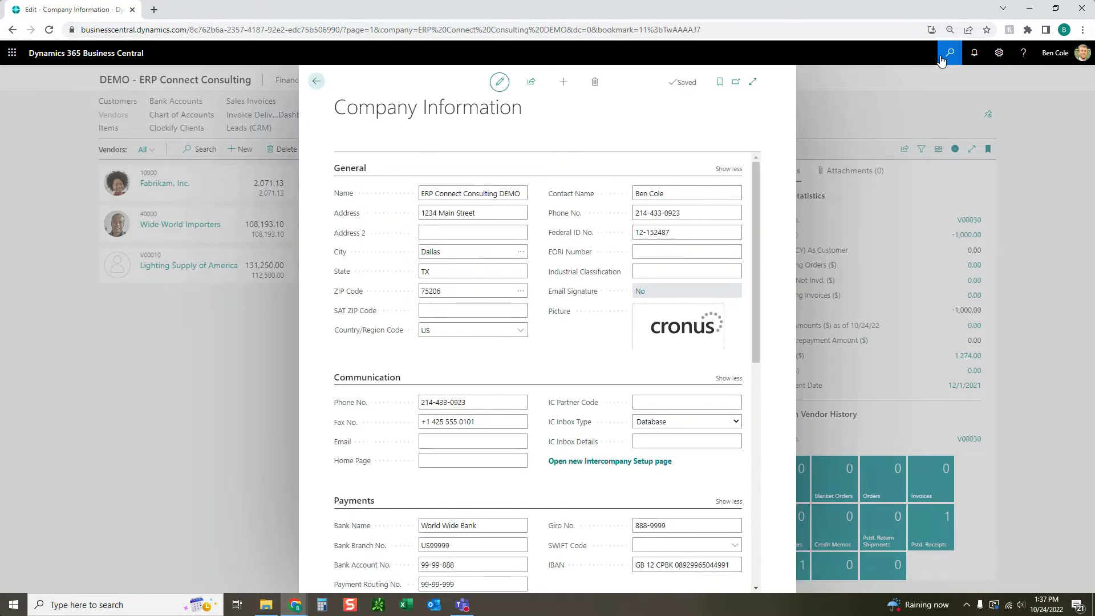
{"action": "left_click", "coordinate": [654, 236]}
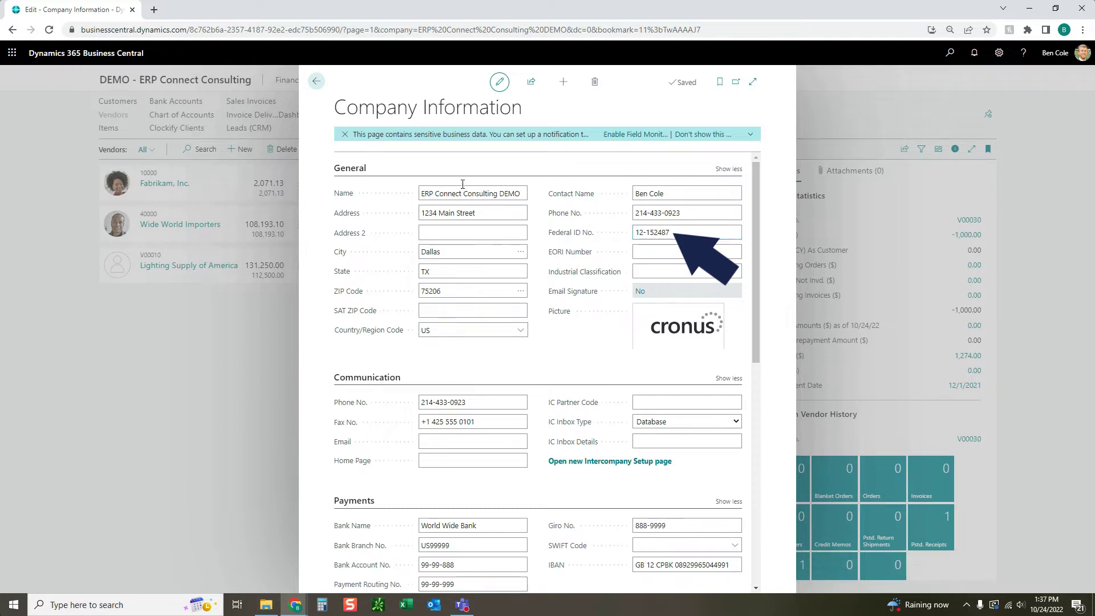
{"action": "left_click", "coordinate": [521, 198]}
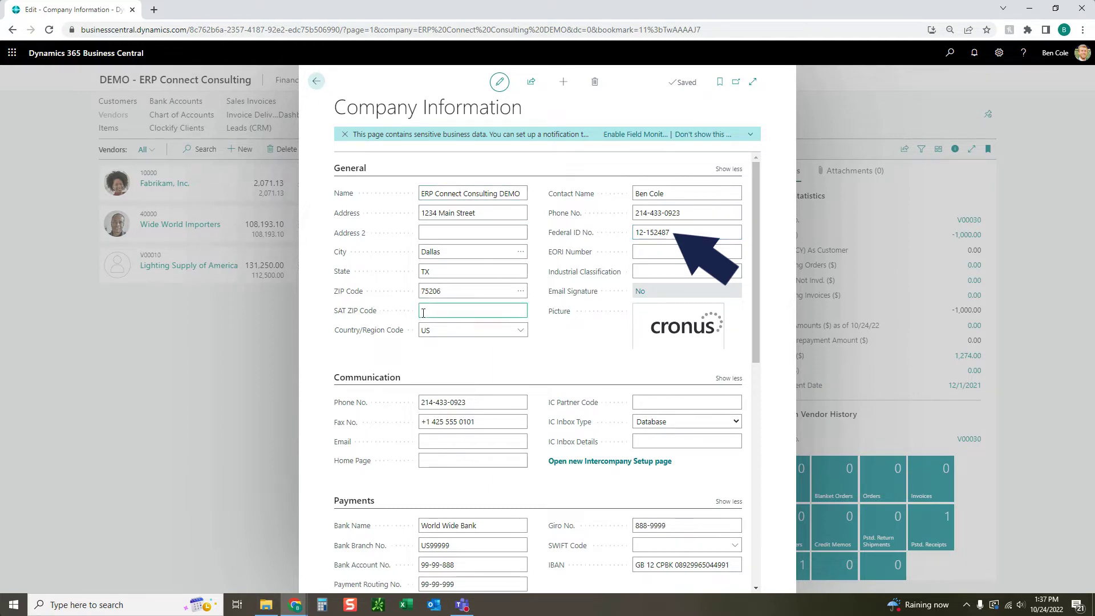
{"action": "left_click", "coordinate": [313, 363]}
{"action": "key", "text": "Escape"}
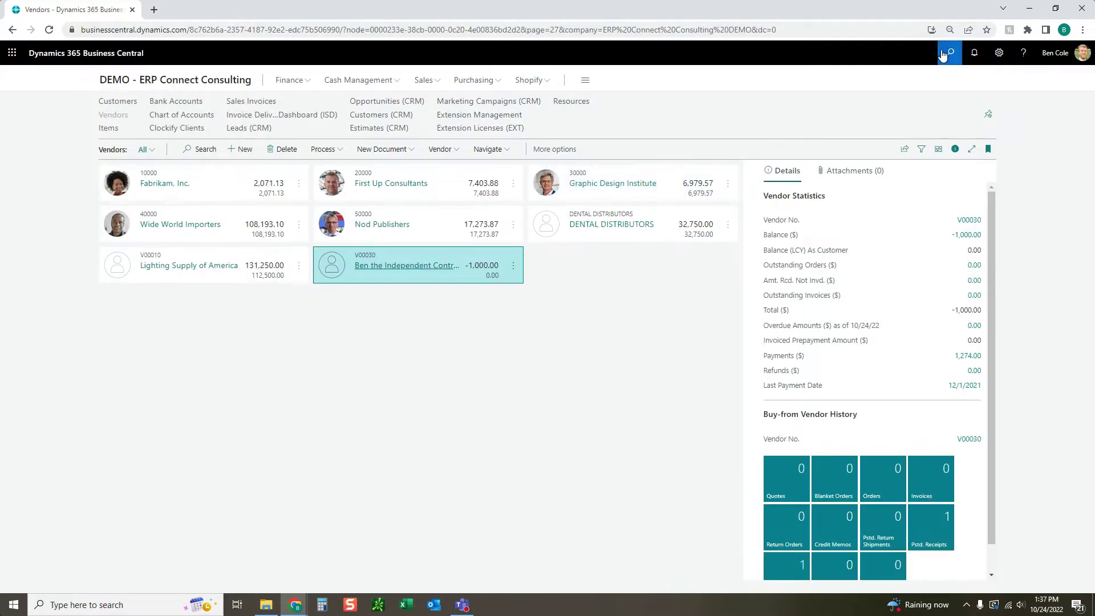
Search 'bank account' and open the Bank Accounts list.
{"action": "left_click", "coordinate": [948, 52]}
{"action": "type", "text": "bank account"}
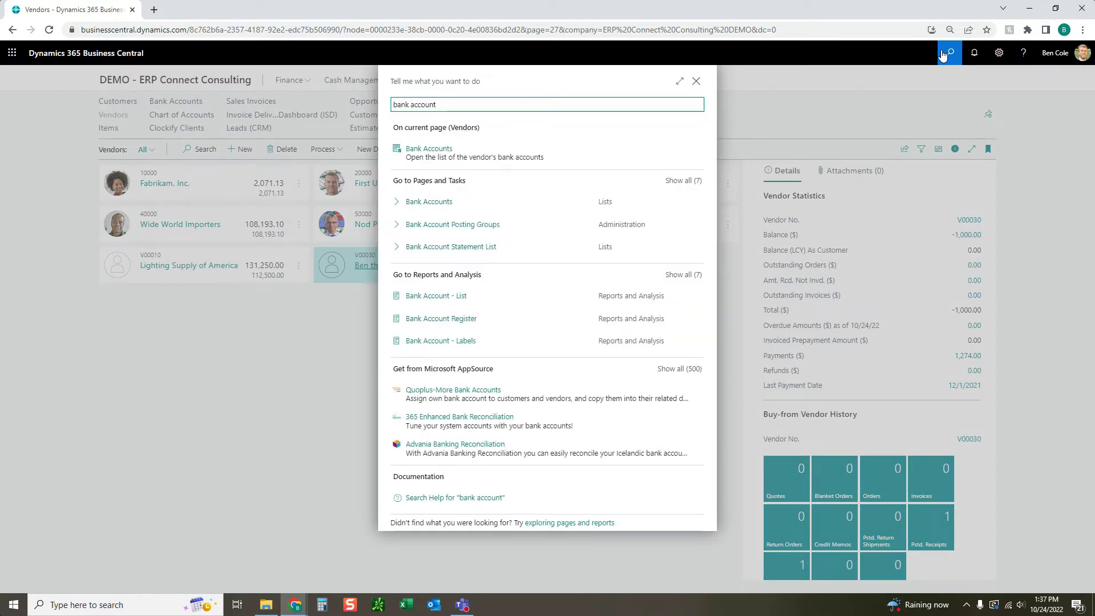
{"action": "key", "text": "Down"}
{"action": "key", "text": "Down"}
{"action": "key", "text": "Down"}
{"action": "key", "text": "Return"}
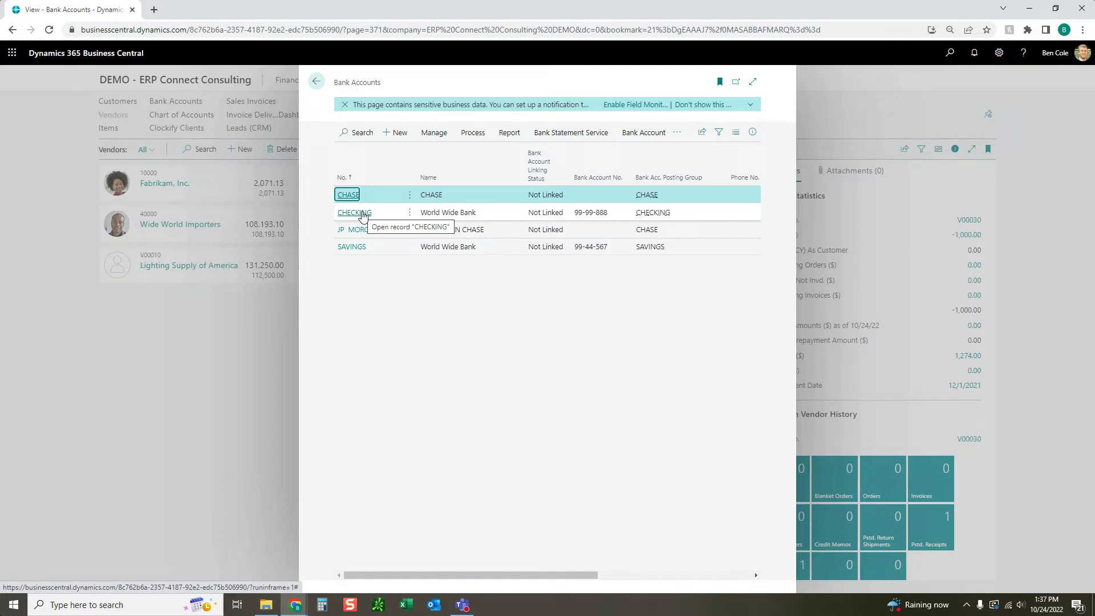
{"action": "left_click", "coordinate": [362, 213]}
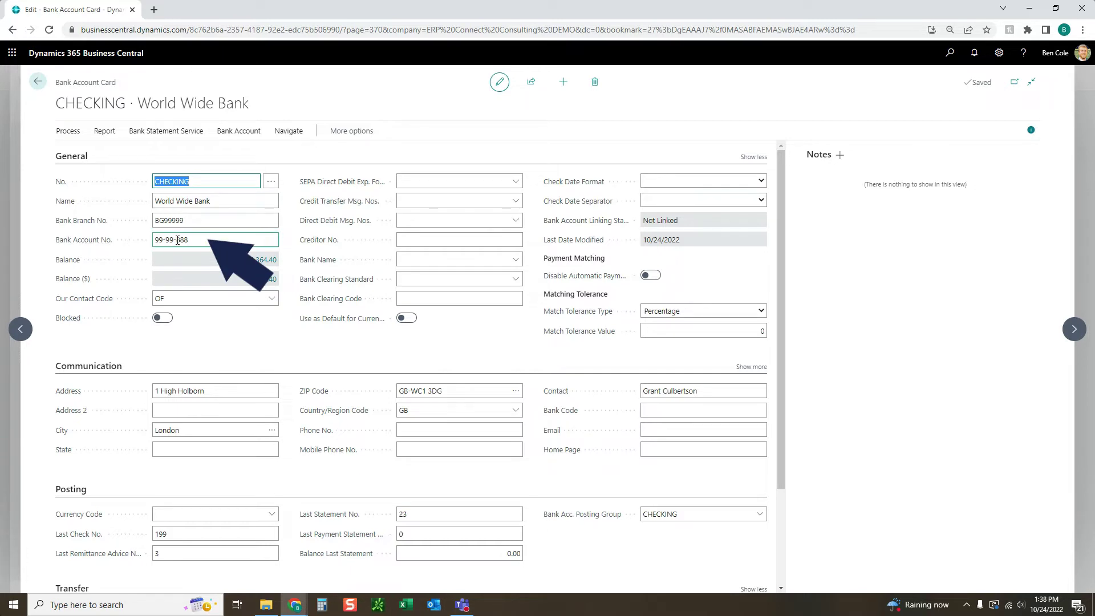
{"action": "scroll", "coordinate": [180, 237], "scroll_direction": "down", "scroll_amount": 2}
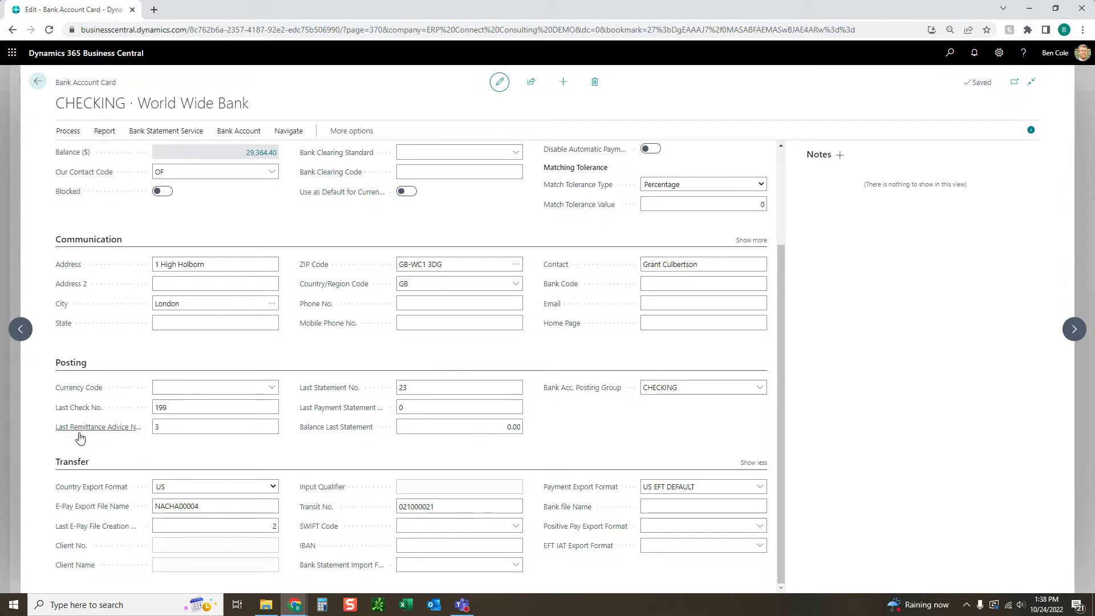
{"action": "left_click", "coordinate": [172, 431]}
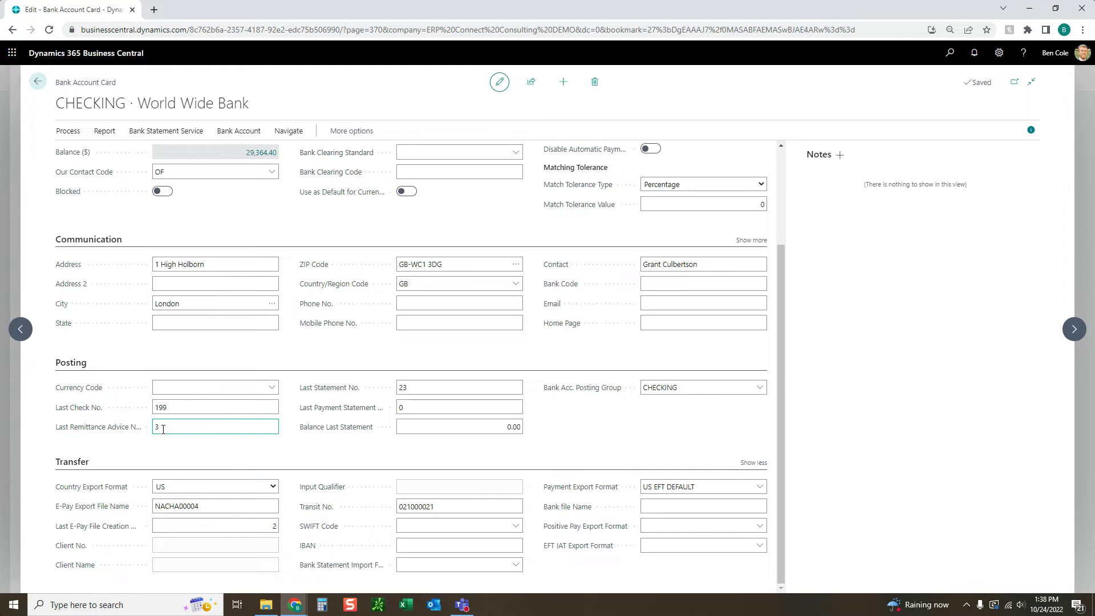
{"action": "left_click", "coordinate": [468, 442]}
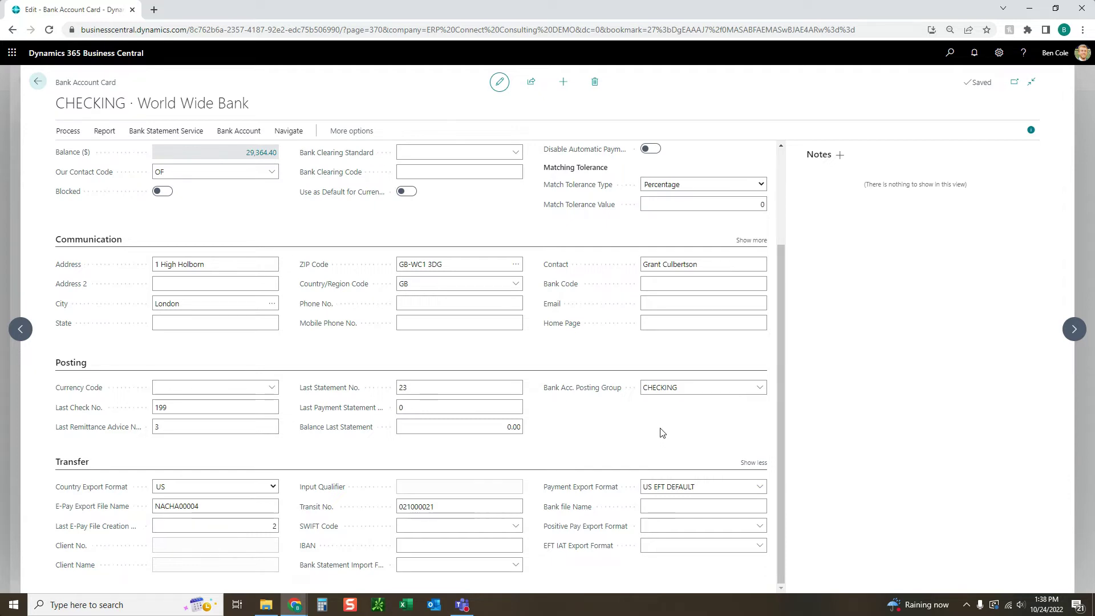
{"action": "mouse_move", "coordinate": [105, 492]}
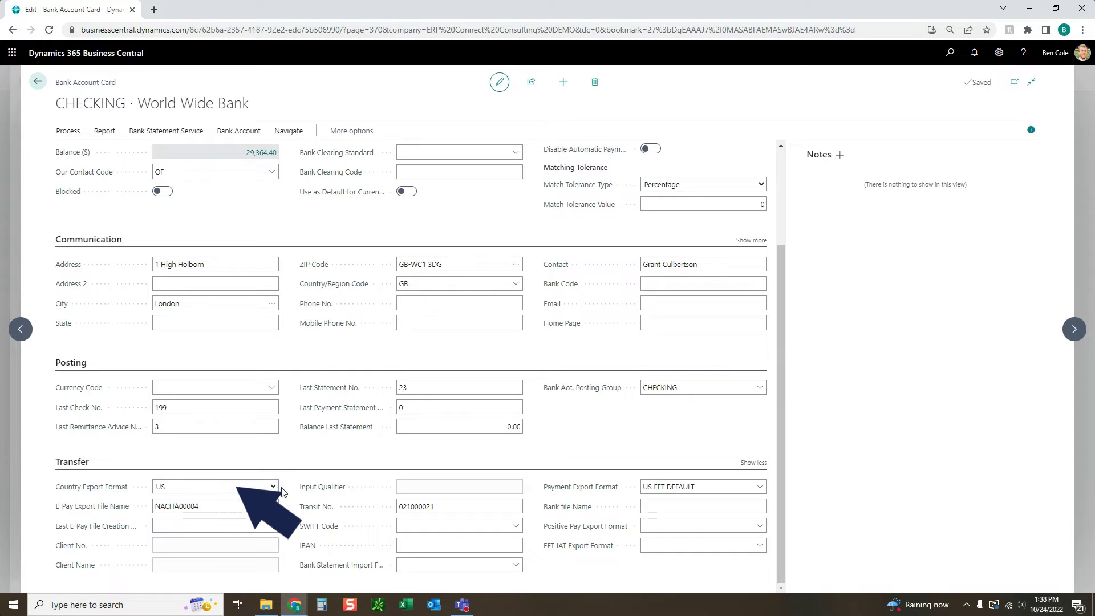
{"action": "left_click", "coordinate": [258, 505]}
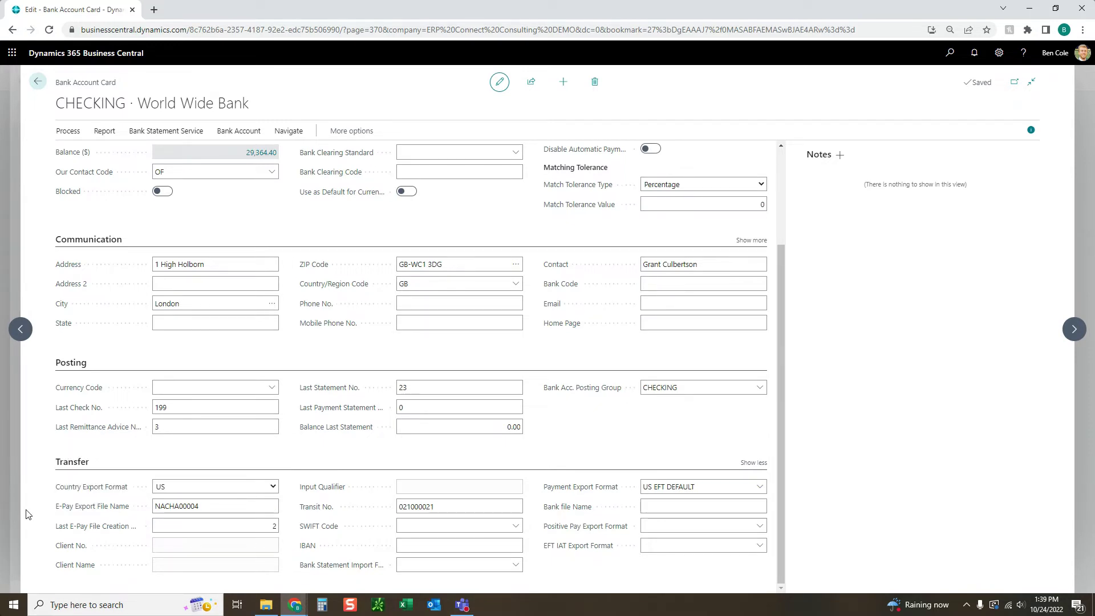
{"action": "left_click", "coordinate": [197, 504]}
{"action": "left_click", "coordinate": [647, 487]}
Leave the CHECKING card and open the contractor vendor's WELLS X2345 bank account card.
{"action": "left_click", "coordinate": [726, 500]}
{"action": "left_click", "coordinate": [36, 82]}
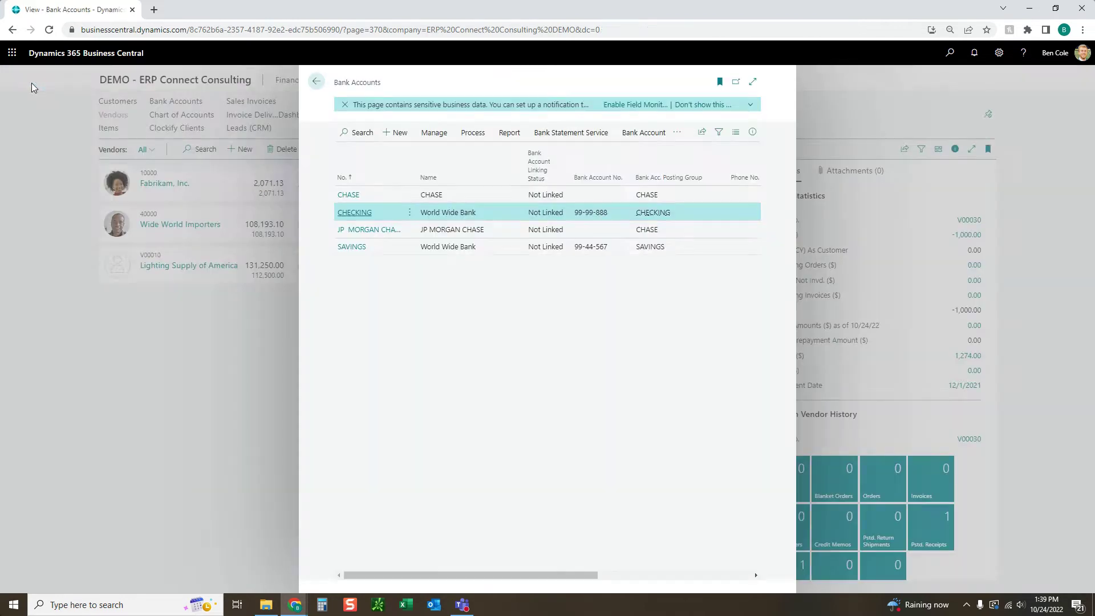
{"action": "left_click", "coordinate": [190, 364]}
{"action": "left_click", "coordinate": [396, 264]}
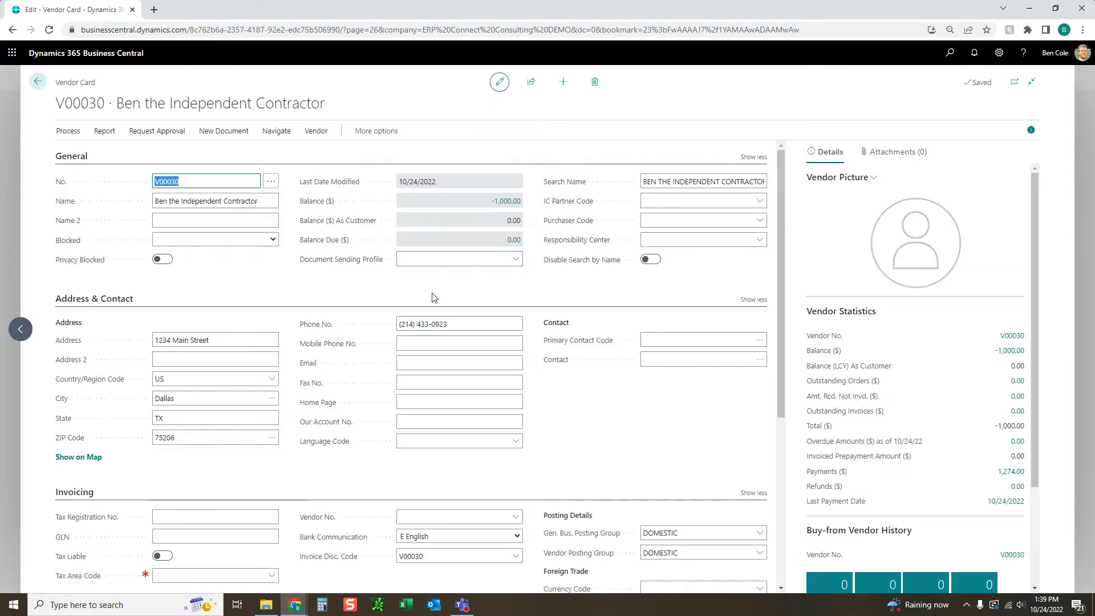
{"action": "left_click", "coordinate": [285, 134]}
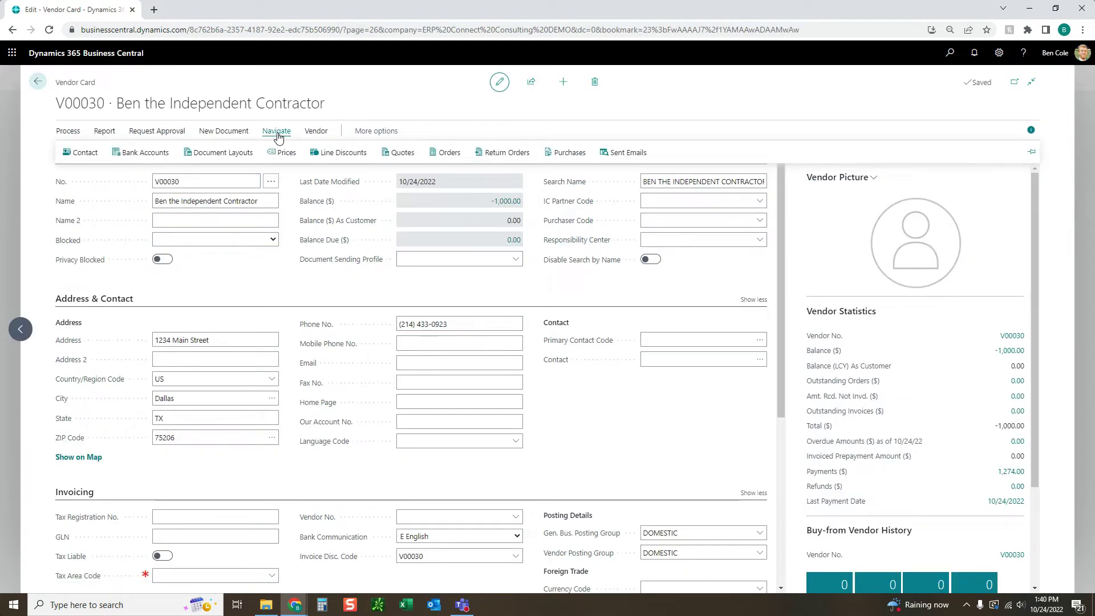
{"action": "left_click", "coordinate": [141, 153]}
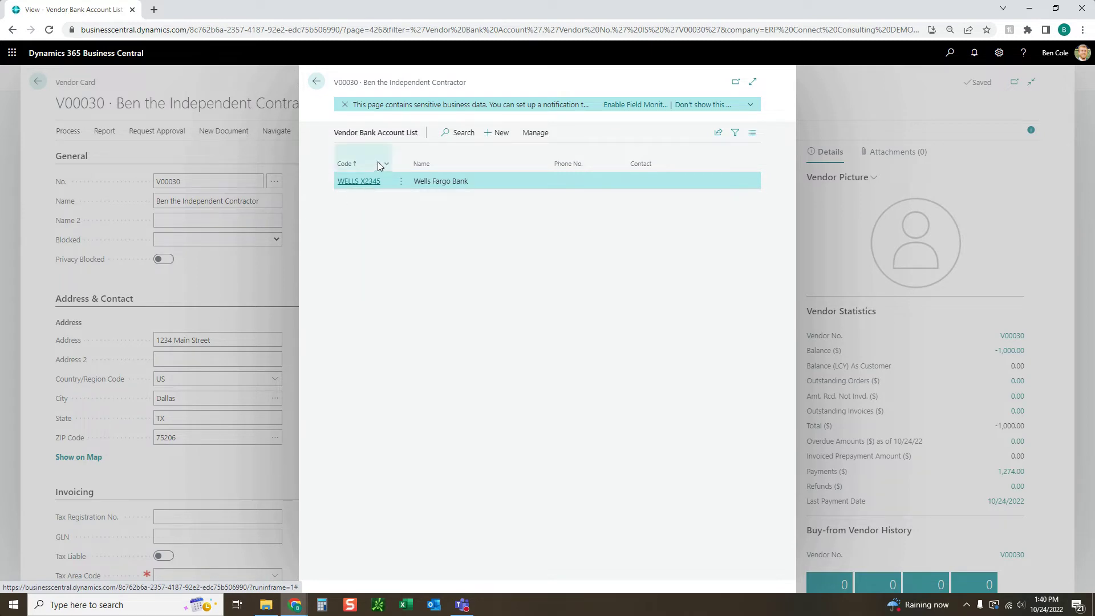
{"action": "left_click", "coordinate": [365, 182]}
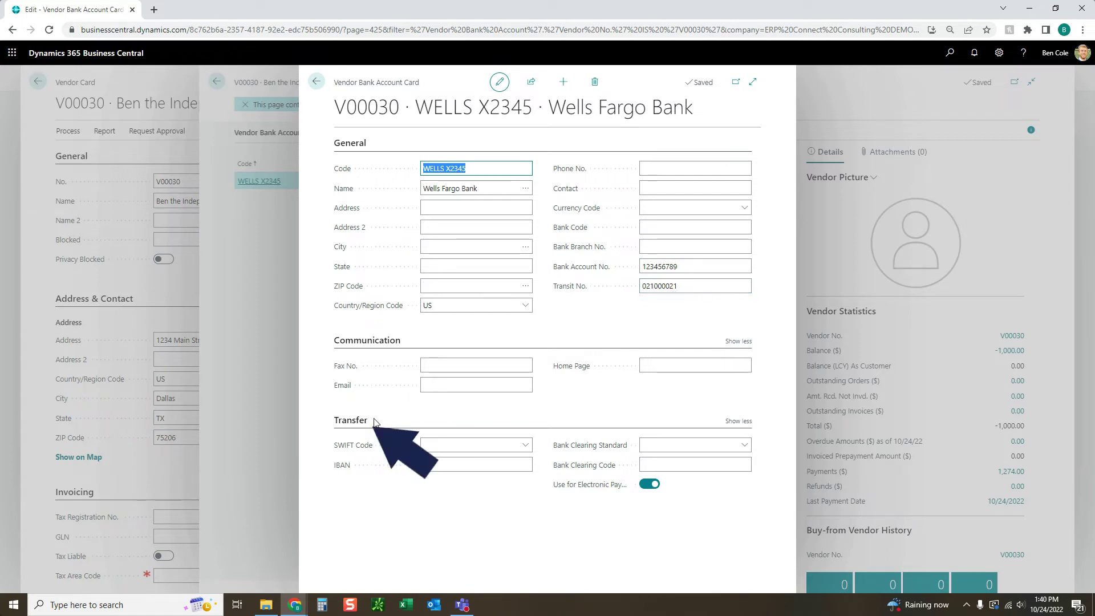
Review the Transfer section, keep Use for Electronic Payments on, and close the Wells Fargo card.
{"action": "left_click", "coordinate": [352, 422]}
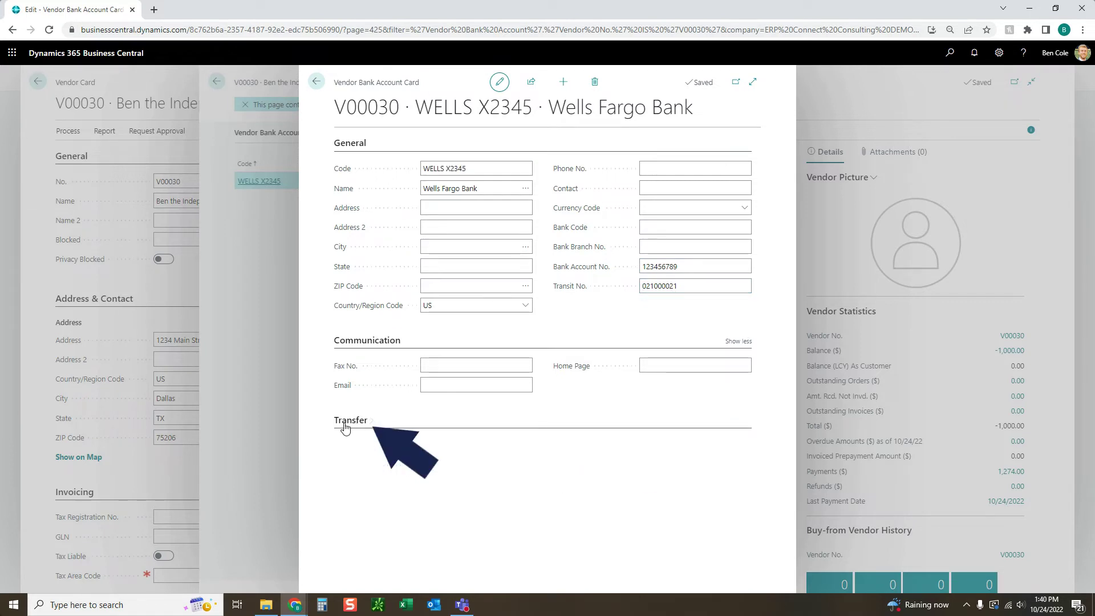
{"action": "left_click", "coordinate": [365, 423]}
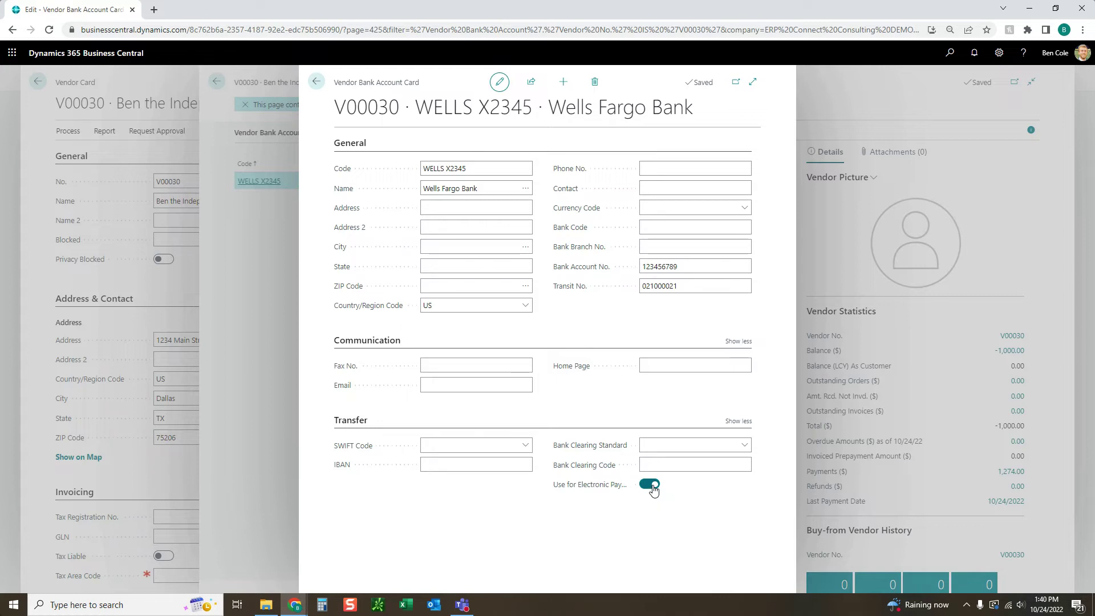
{"action": "left_click", "coordinate": [515, 364]}
{"action": "left_click", "coordinate": [593, 271]}
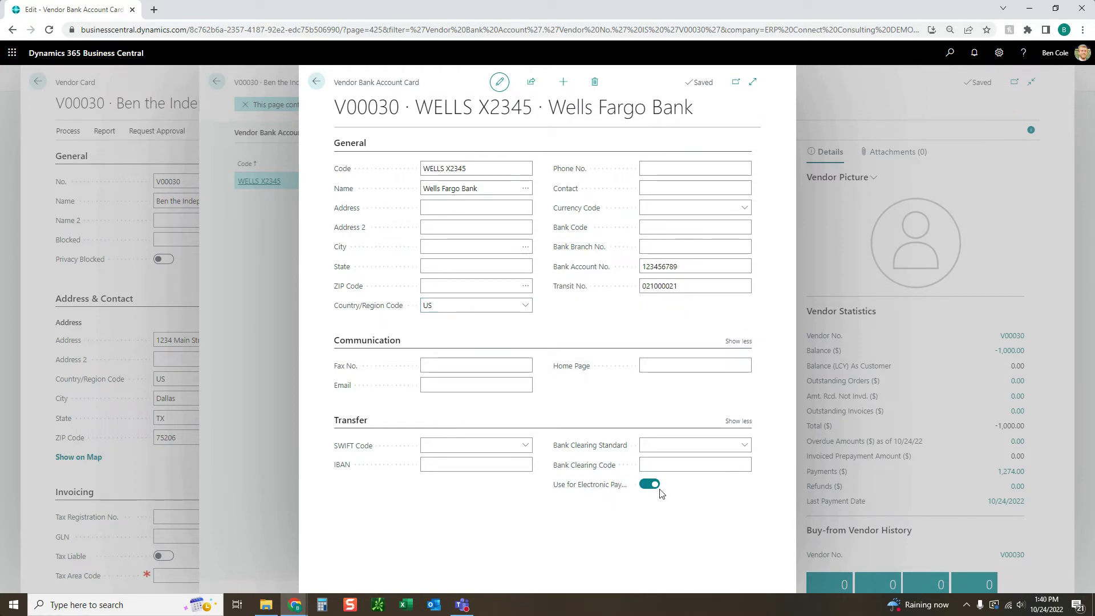
{"action": "left_click", "coordinate": [316, 82]}
Verify the vendor card's Preferred Bank Account is WELLS X2345, then go back to Vendors.
{"action": "left_click", "coordinate": [316, 82]}
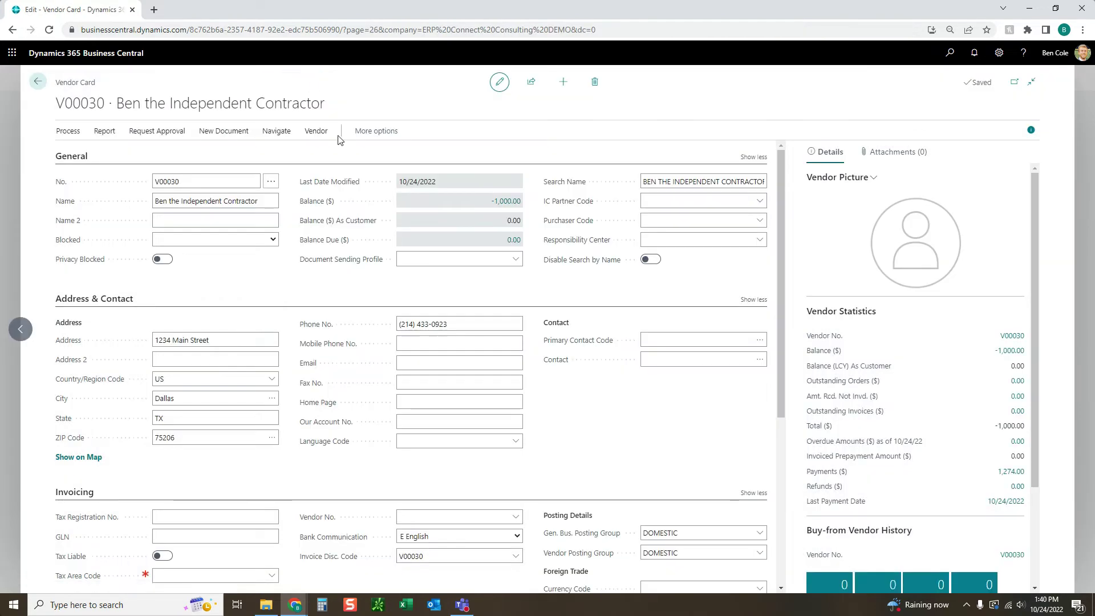
{"action": "scroll", "coordinate": [485, 345], "scroll_direction": "down", "scroll_amount": 3}
{"action": "scroll", "coordinate": [485, 346], "scroll_direction": "down", "scroll_amount": 2}
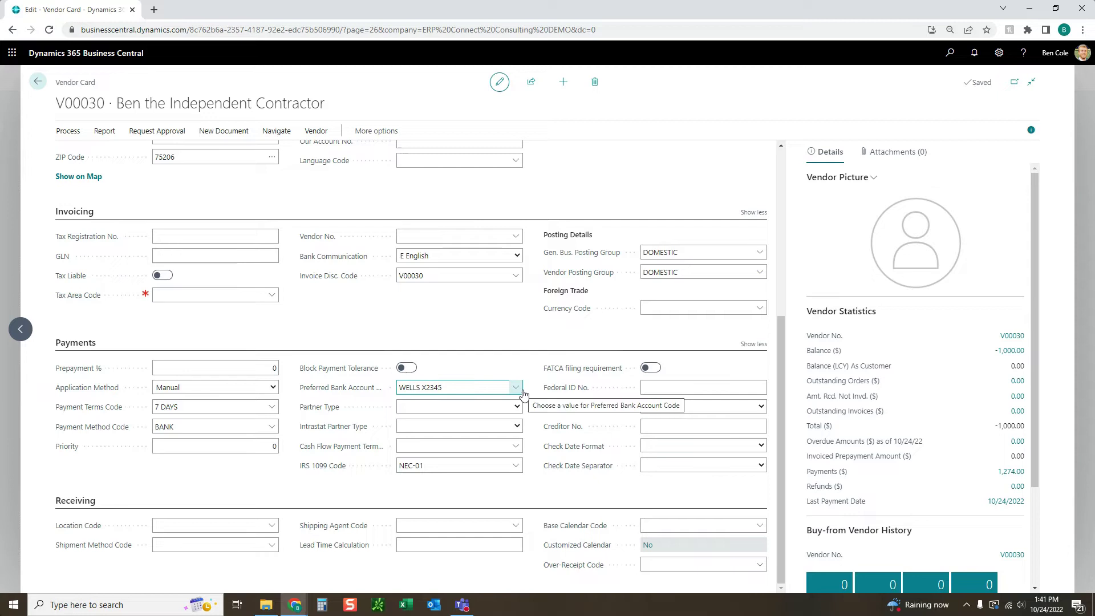
{"action": "scroll", "coordinate": [523, 394], "scroll_direction": "up", "scroll_amount": 5}
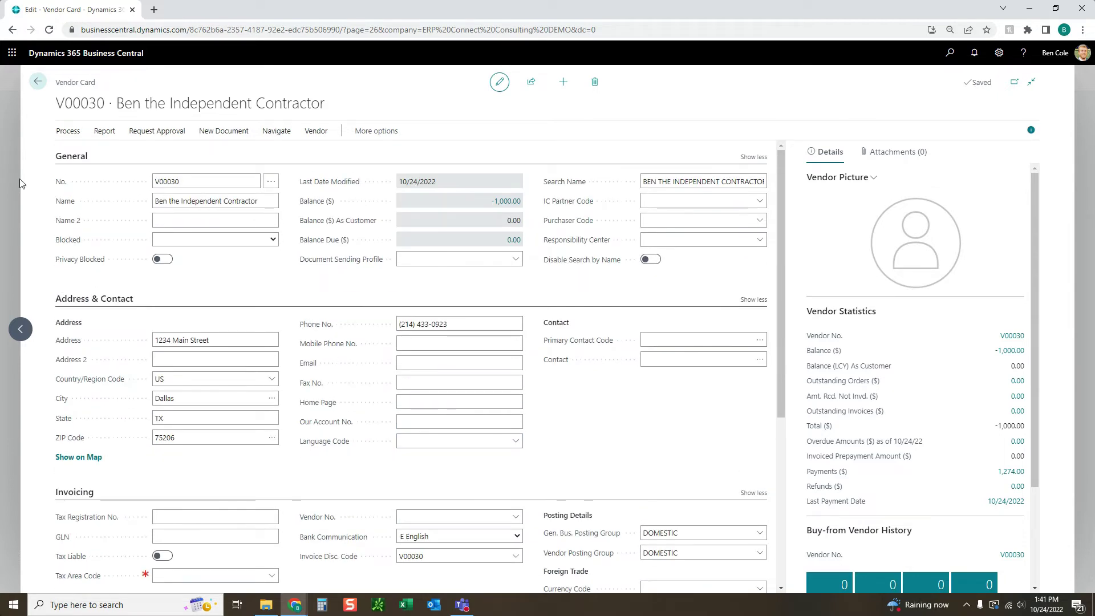
{"action": "left_click", "coordinate": [37, 84]}
Open Payment Journals via a 'payment journal' search and look up its journal batches.
{"action": "left_click", "coordinate": [950, 52]}
{"action": "type", "text": "payment "}
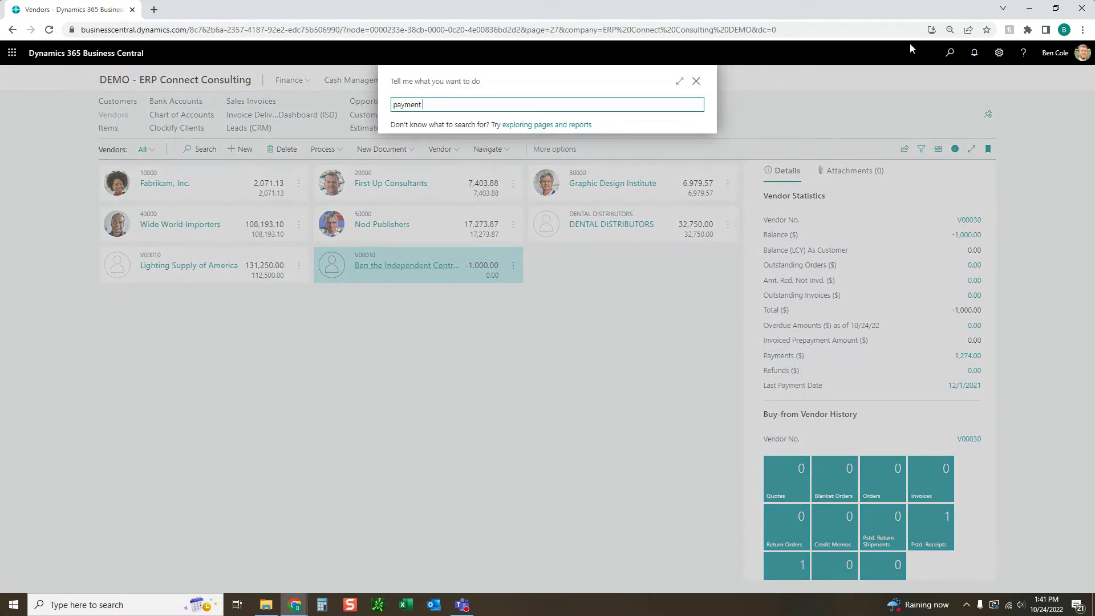
{"action": "type", "text": "journal"}
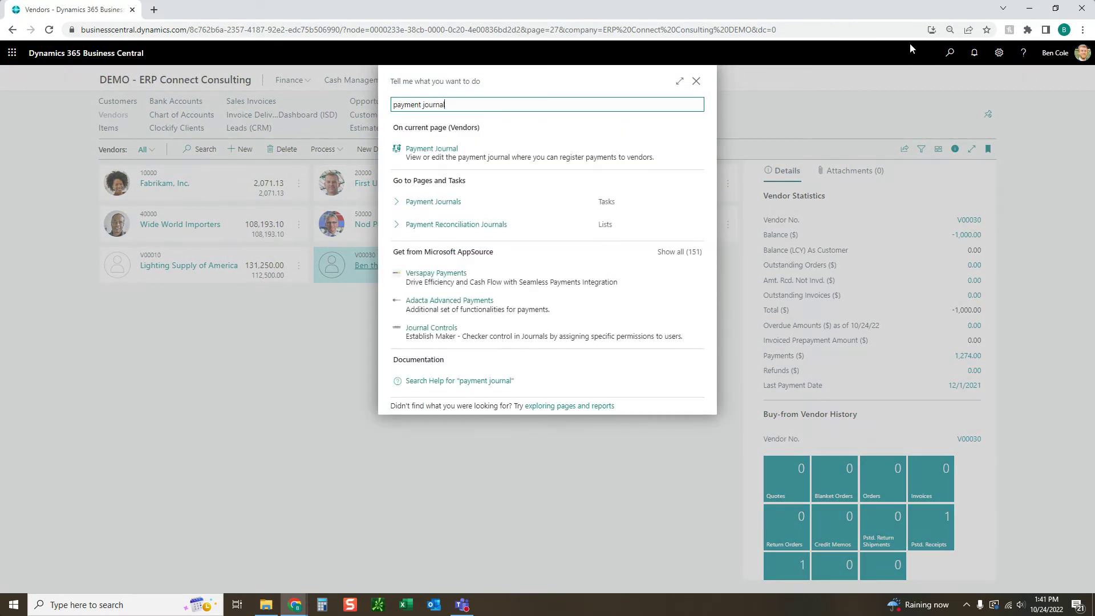
{"action": "key", "text": "Down"}
{"action": "key", "text": "Down"}
{"action": "key", "text": "Down"}
{"action": "key", "text": "Return"}
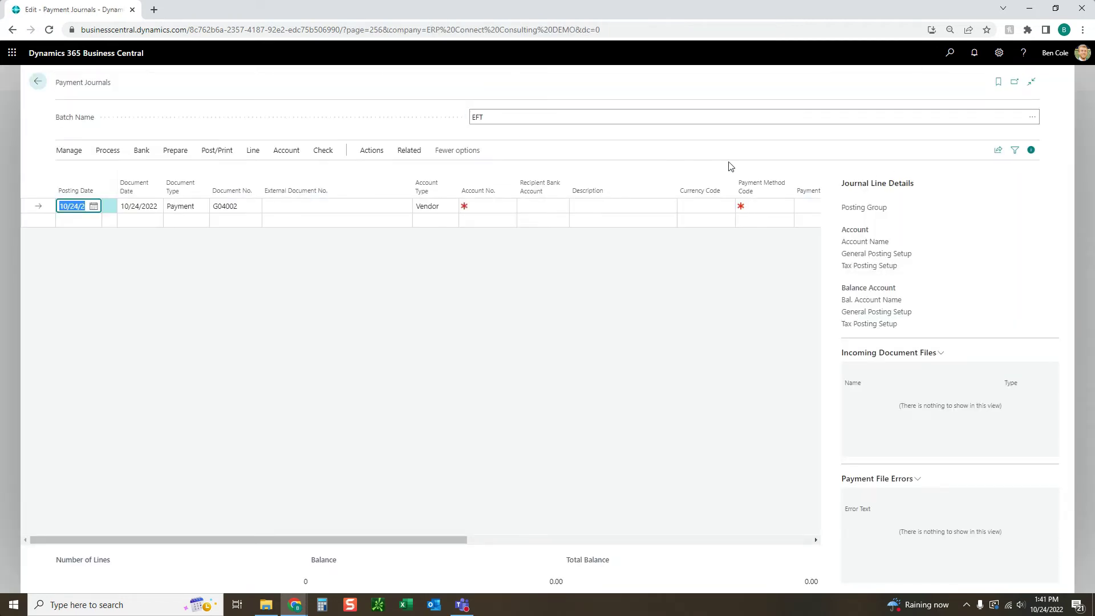
{"action": "left_click", "coordinate": [175, 150]}
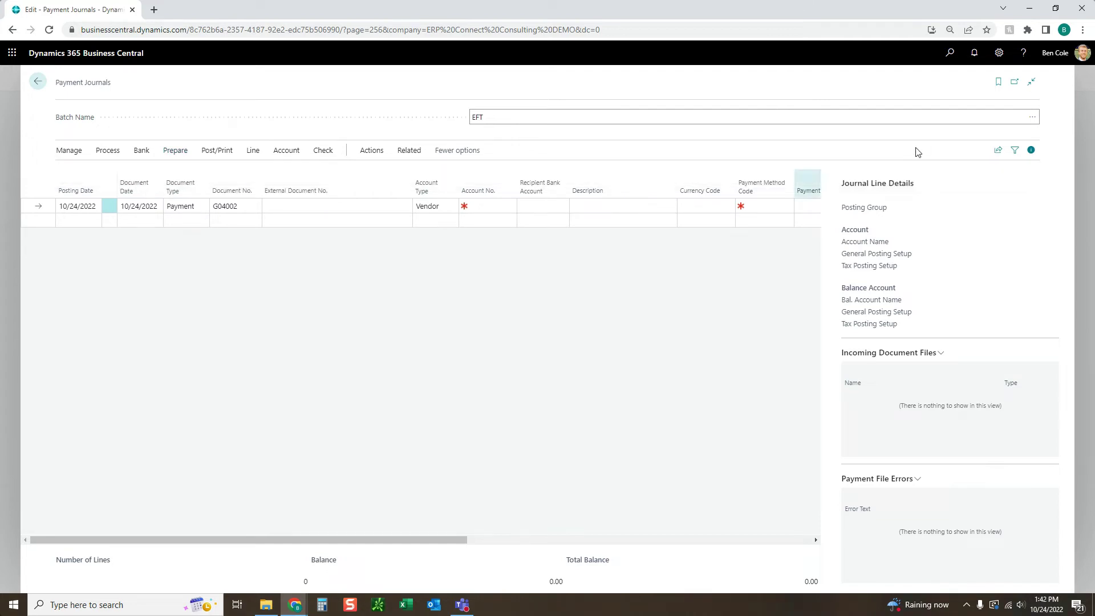
{"action": "left_click", "coordinate": [1034, 118]}
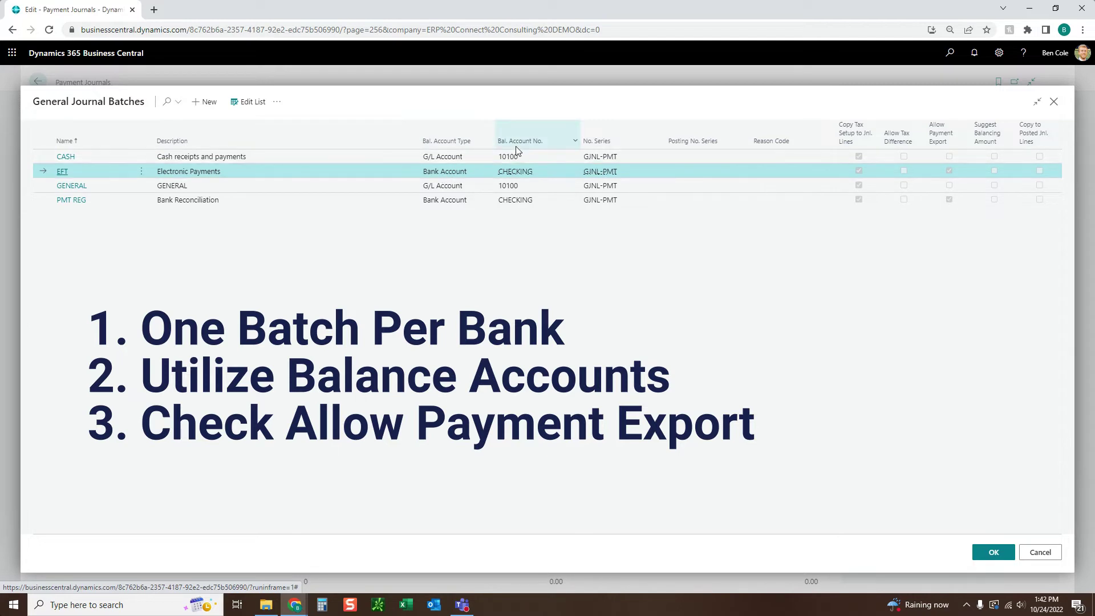
Review the General Journal Batches columns and close the list to return to the EFT journal.
{"action": "mouse_move", "coordinate": [516, 146]}
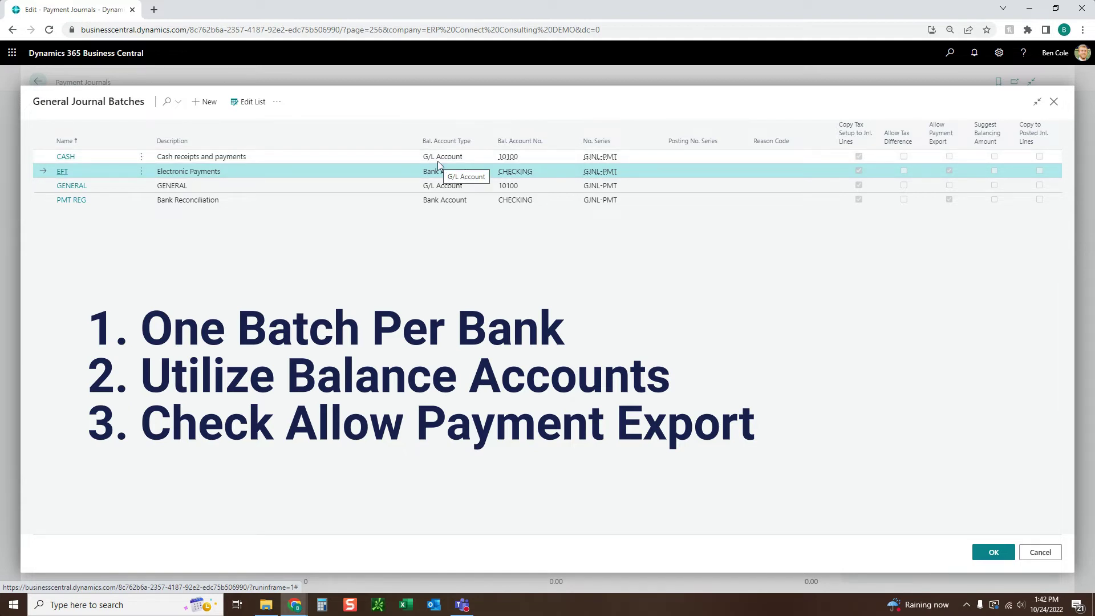
{"action": "left_click", "coordinate": [61, 172]}
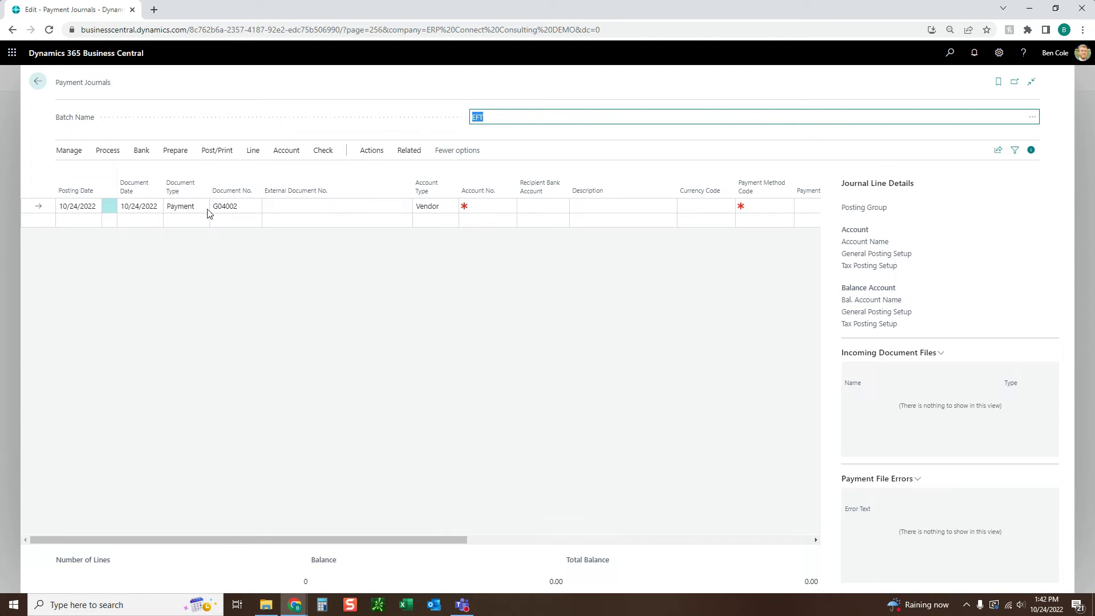
Choose the independent contractor as the payment line's vendor account.
{"action": "left_click", "coordinate": [491, 209]}
{"action": "scroll", "coordinate": [505, 285], "scroll_direction": "down", "scroll_amount": 3}
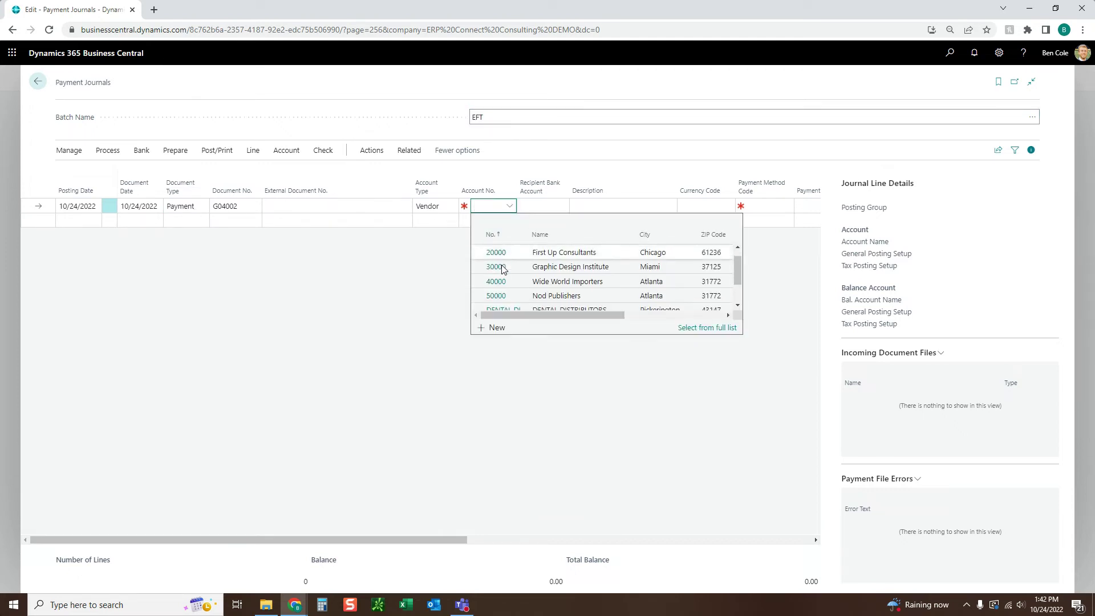
{"action": "left_click", "coordinate": [505, 303]}
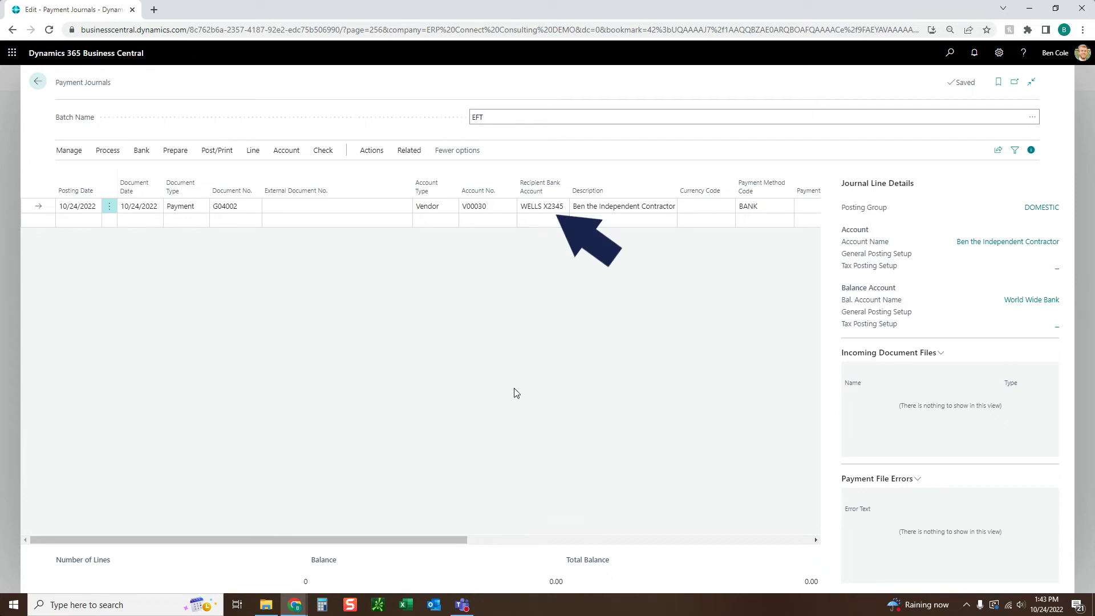
{"action": "left_click_drag", "start_coordinate": [407, 540], "coordinate": [641, 534]}
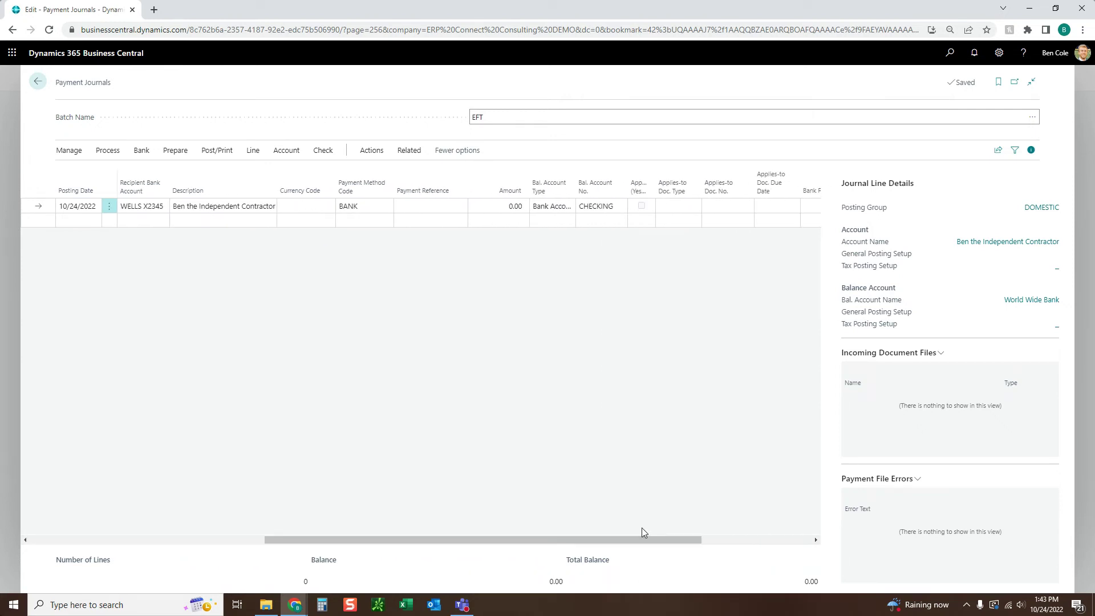
Enter a 525.00 amount and look up open vendor entries for Applies-to Doc. No.
{"action": "left_click", "coordinate": [512, 206]}
{"action": "type", "text": "52"}
{"action": "key", "text": "Tab"}
{"action": "key", "text": "Tab"}
{"action": "key", "text": "Tab"}
{"action": "key", "text": "Tab"}
{"action": "key", "text": "Tab"}
{"action": "key", "text": "Tab"}
{"action": "key", "text": "Tab"}
{"action": "key", "text": "Tab"}
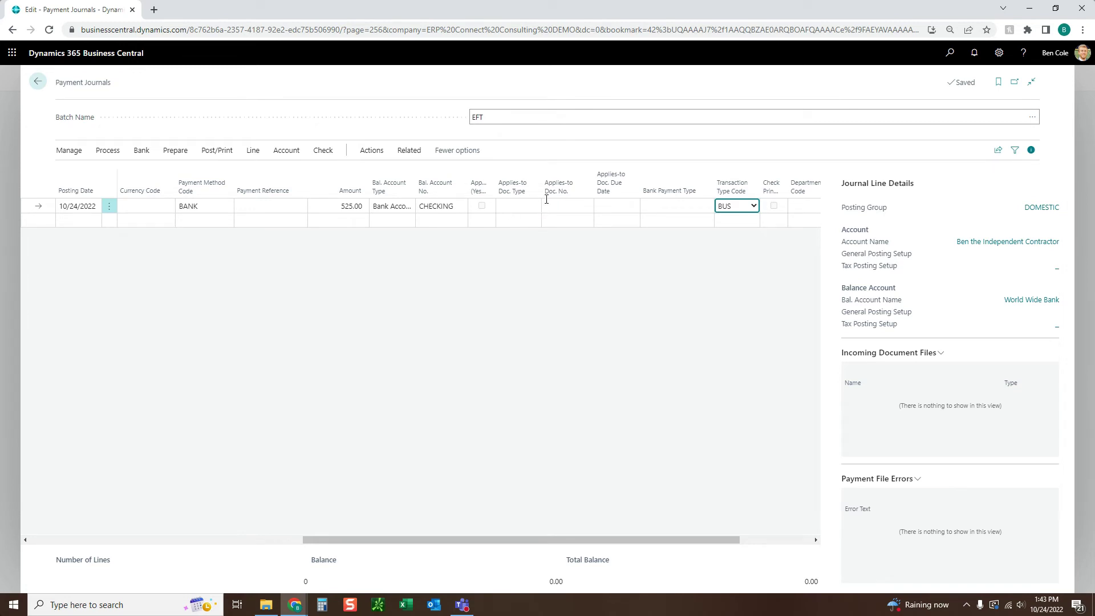
{"action": "left_click", "coordinate": [580, 206]}
{"action": "left_click", "coordinate": [586, 207]}
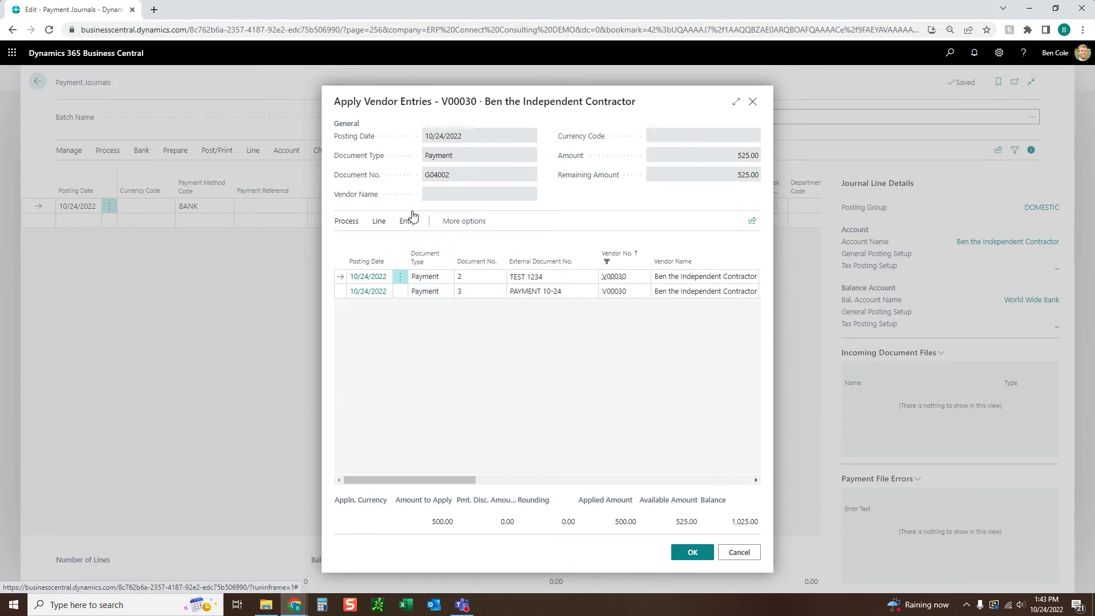
Cancel the entry lookup without applying and set Bank Payment Type to Electronic Payment.
{"action": "left_click", "coordinate": [738, 553]}
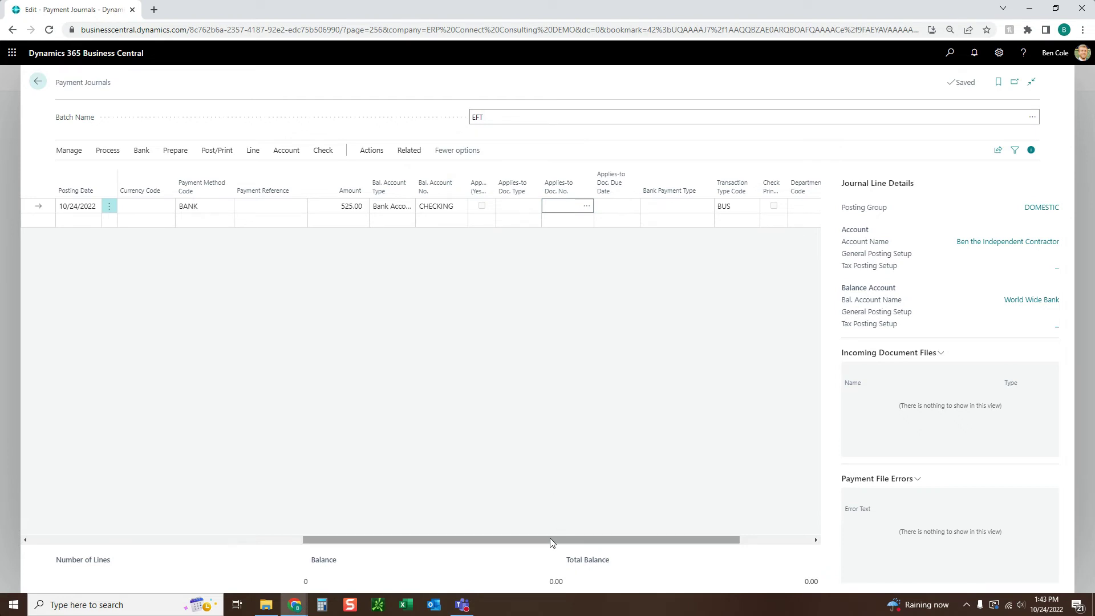
{"action": "left_click_drag", "start_coordinate": [550, 539], "coordinate": [626, 540]}
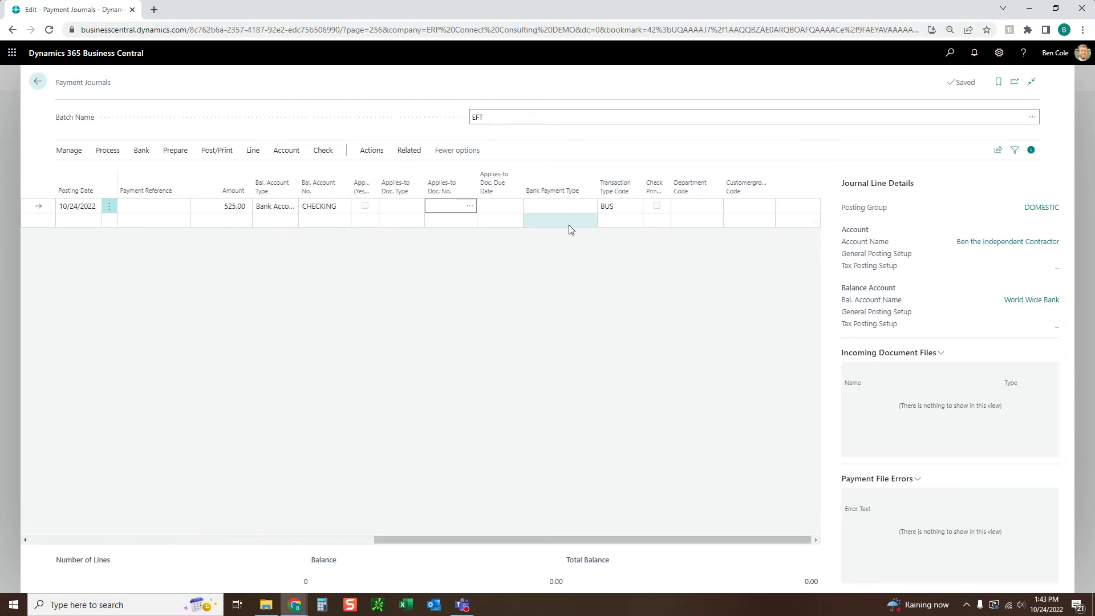
{"action": "left_click", "coordinate": [573, 205]}
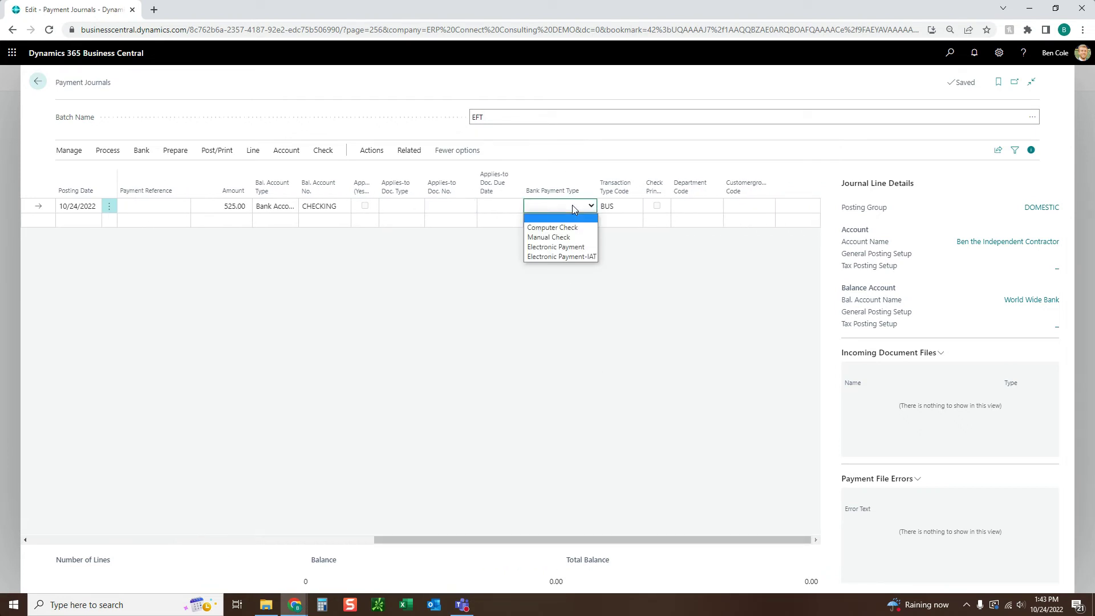
{"action": "left_click", "coordinate": [557, 247]}
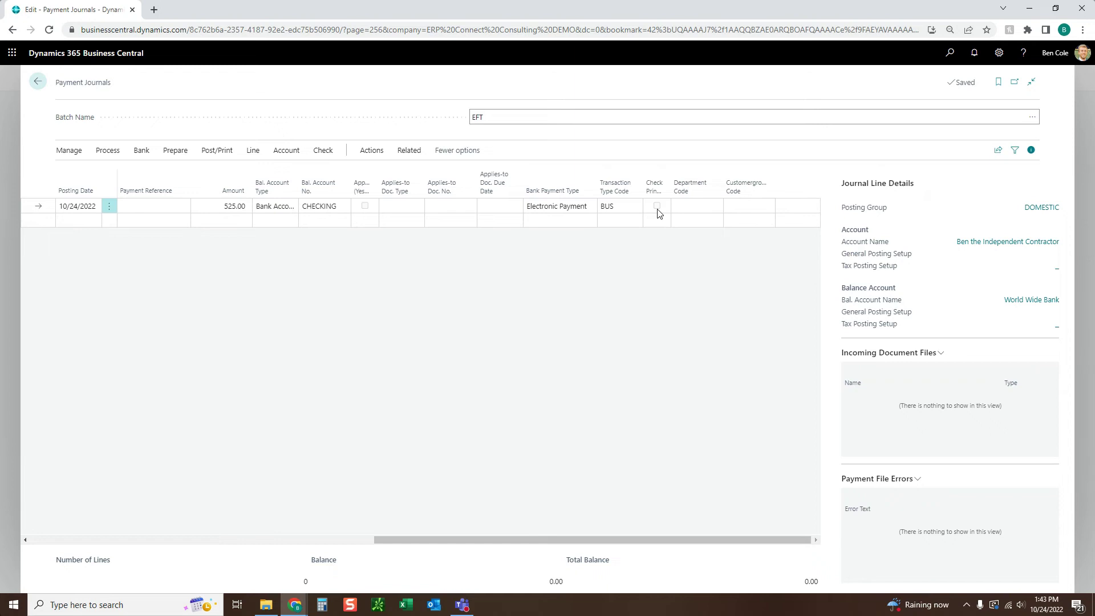
{"action": "left_click_drag", "start_coordinate": [638, 541], "coordinate": [198, 533]}
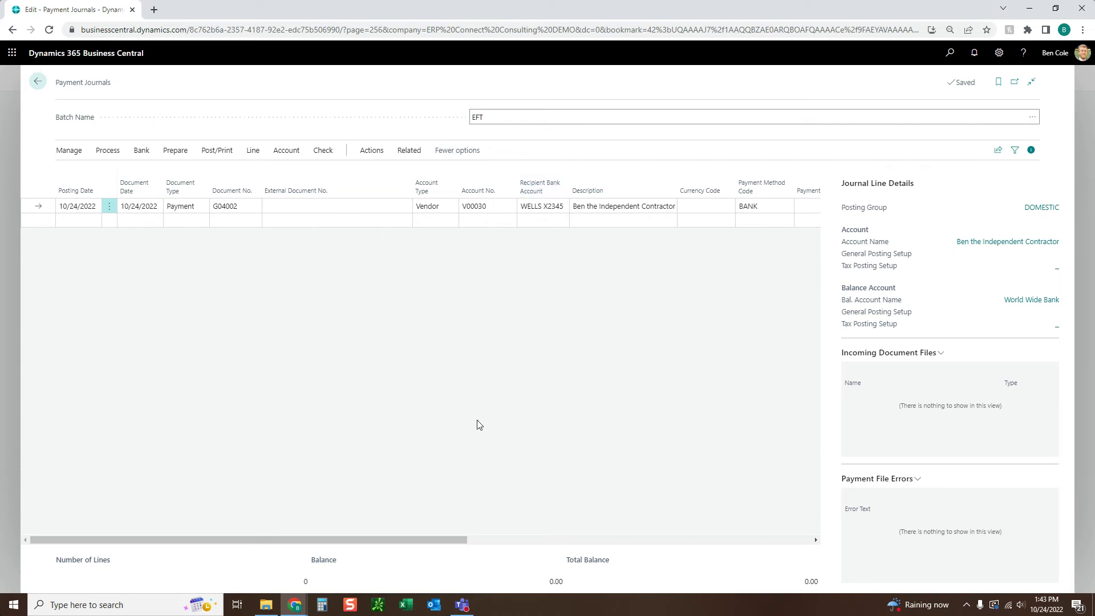
{"action": "left_click_drag", "start_coordinate": [442, 540], "coordinate": [804, 531]}
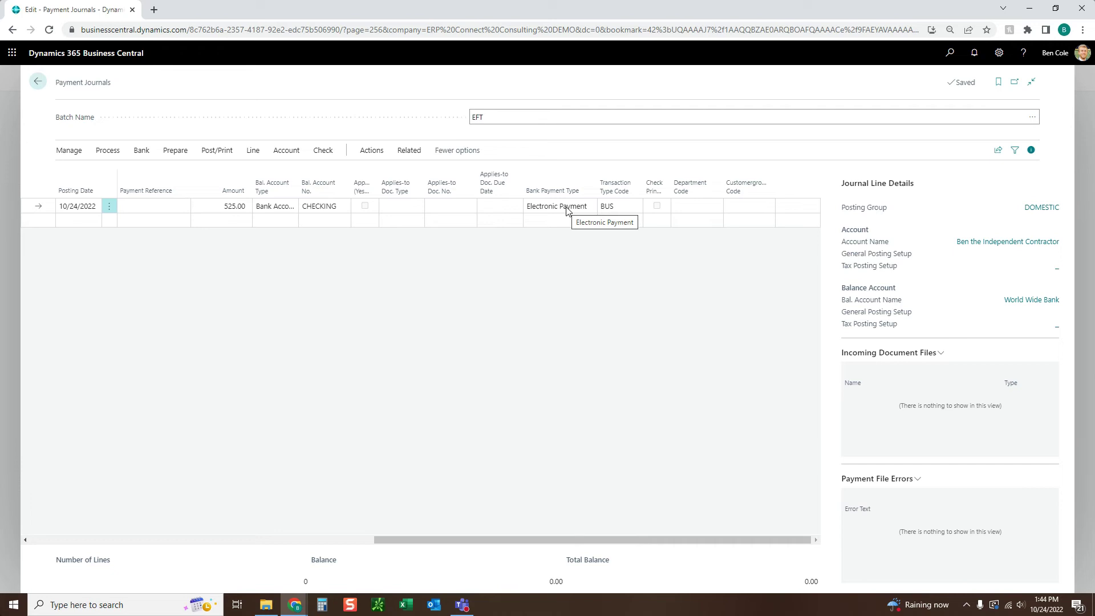
Export the electronic payment from bank account CHECKING and open the remittance PDF.
{"action": "left_click", "coordinate": [141, 151]}
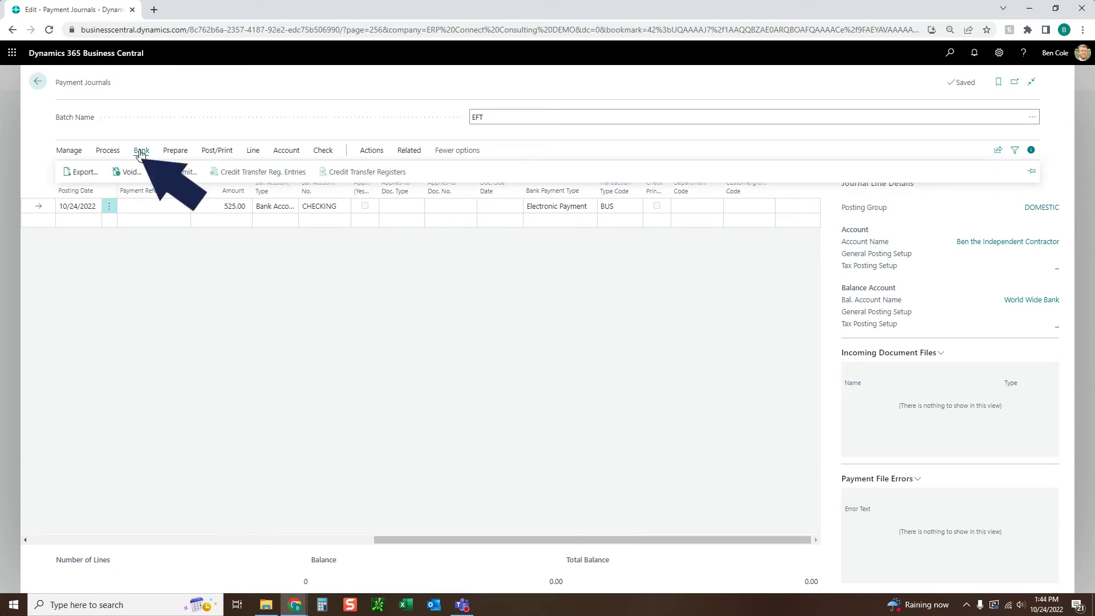
{"action": "left_click", "coordinate": [79, 172]}
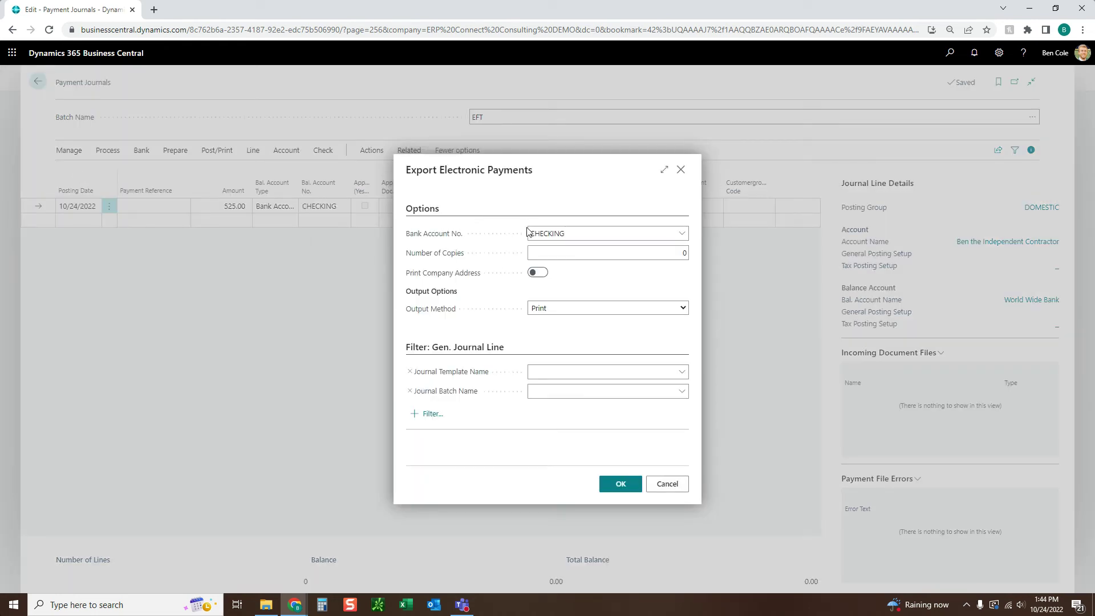
{"action": "left_click", "coordinate": [631, 484]}
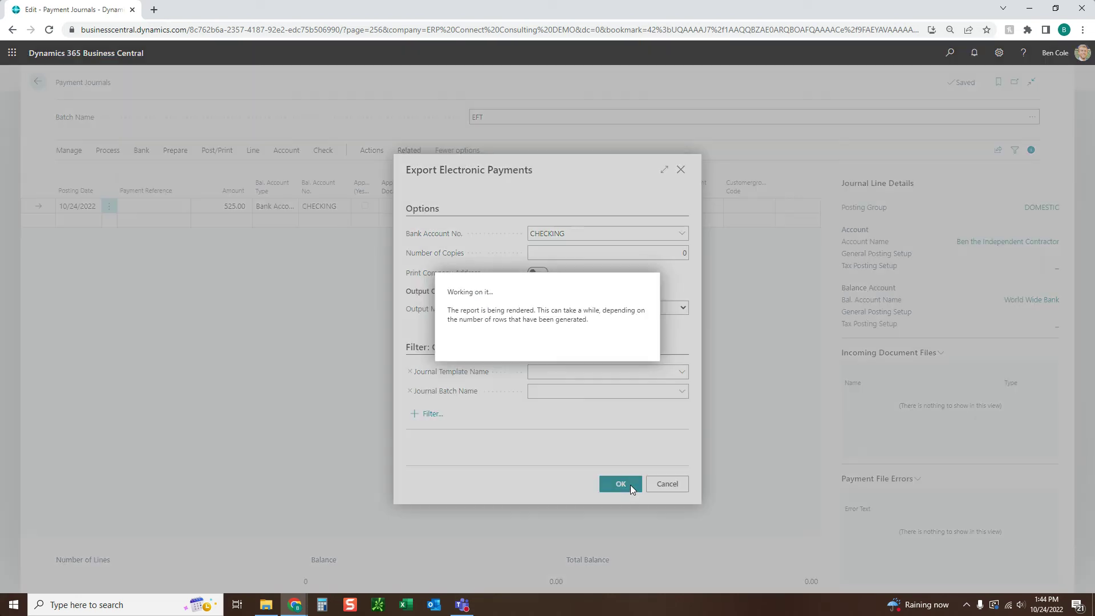
{"action": "left_click", "coordinate": [66, 581]}
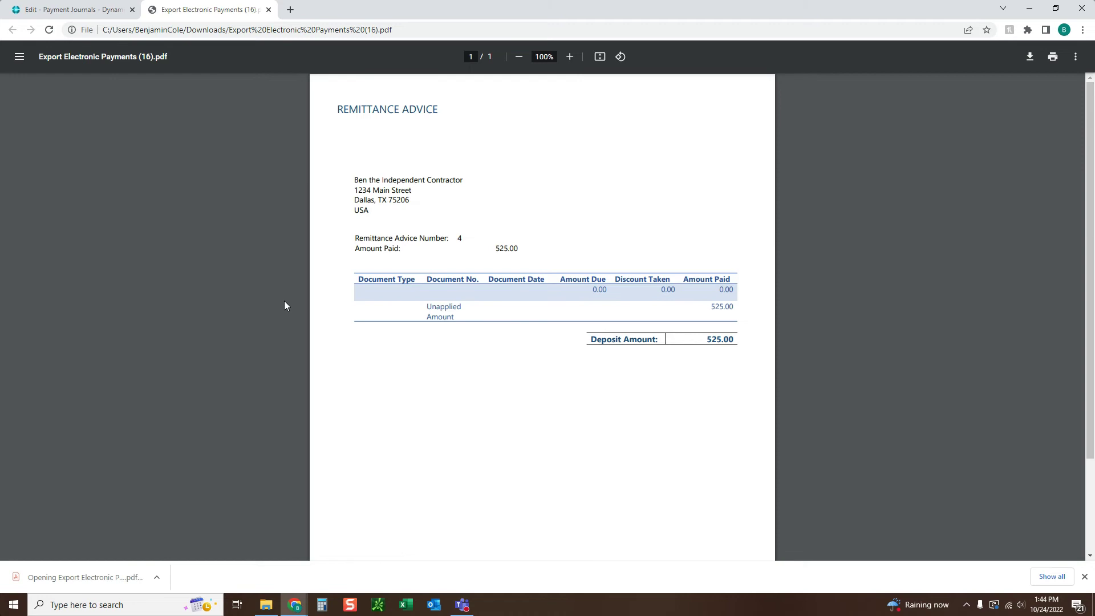
Scroll through the 525.00 Remittance Advice PDF, then close it to return to the journal.
{"action": "scroll", "coordinate": [354, 355], "scroll_direction": "down", "scroll_amount": 3}
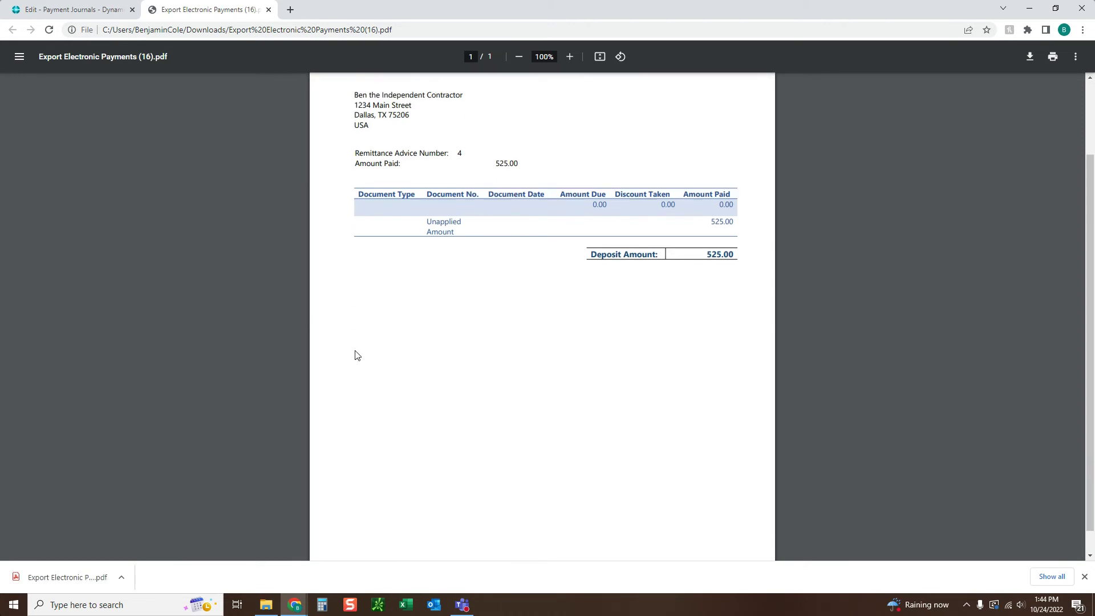
{"action": "scroll", "coordinate": [357, 355], "scroll_direction": "up", "scroll_amount": 3}
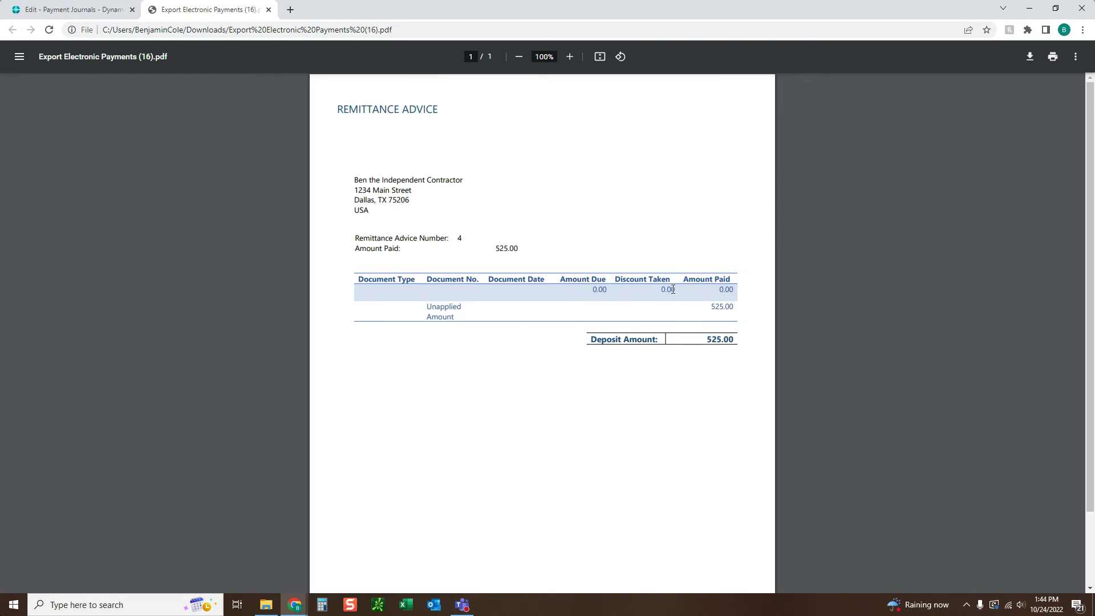
{"action": "left_click", "coordinate": [269, 10]}
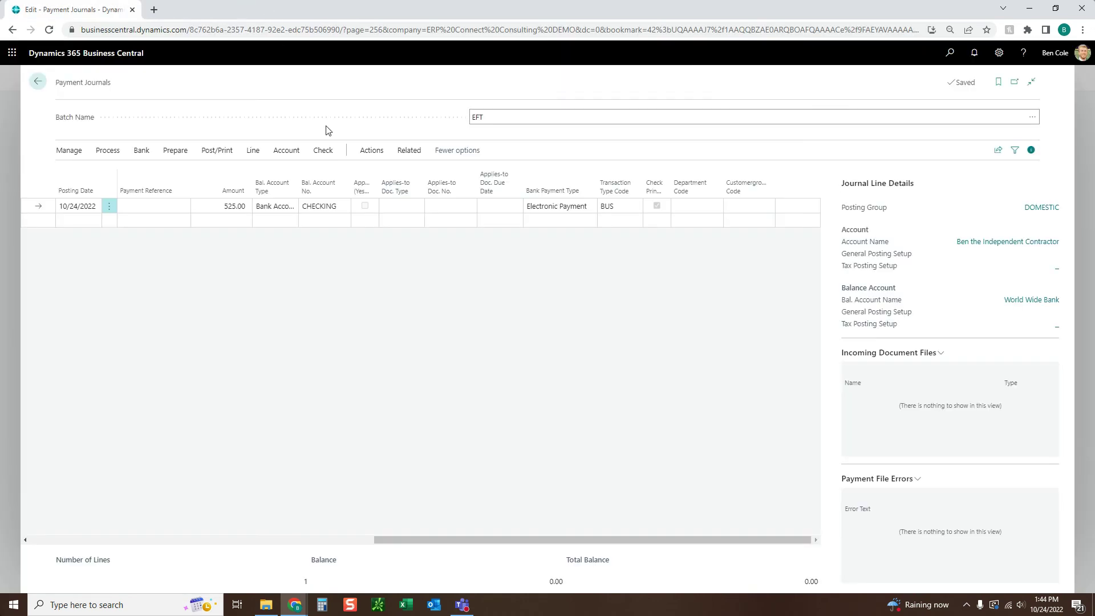
Generate the EFT file for the 525.00 CHECKING payment and open the downloaded NACHA00004 in Notepad.
{"action": "left_click", "coordinate": [379, 154]}
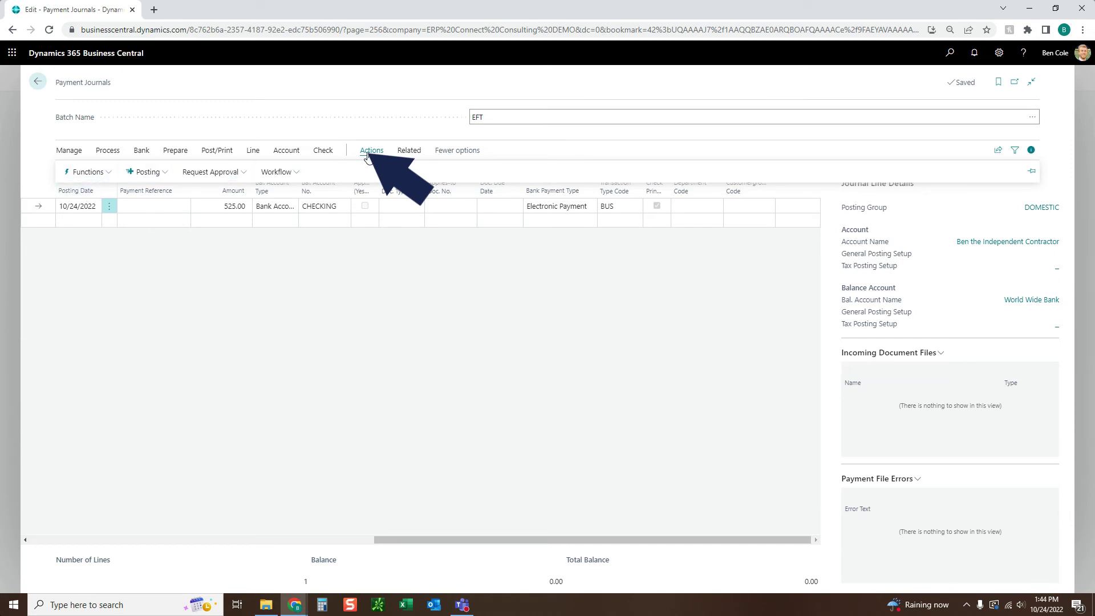
{"action": "left_click", "coordinate": [98, 178]}
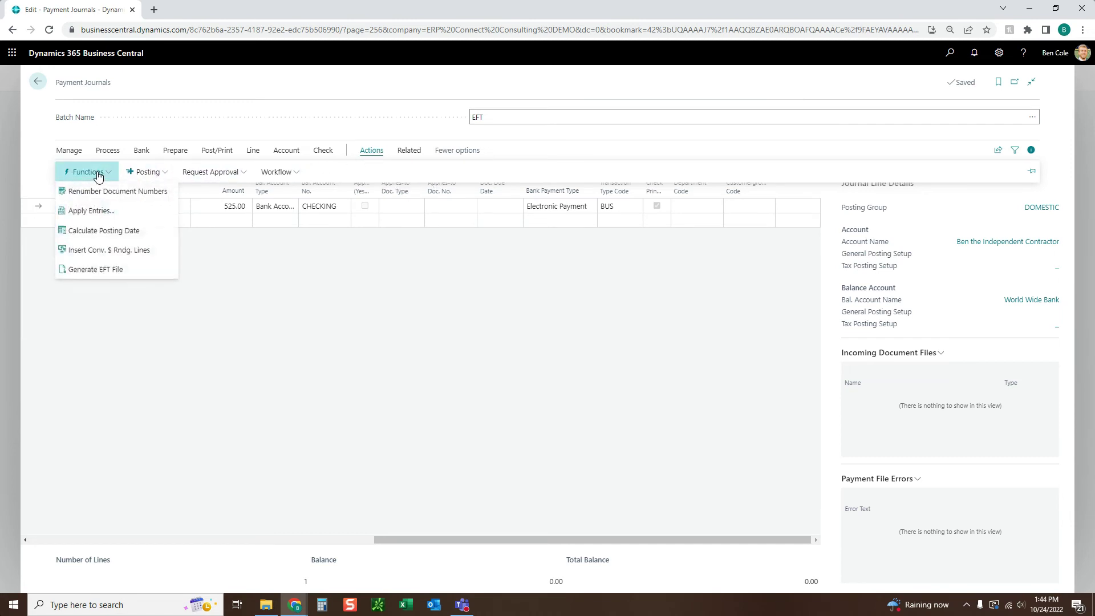
{"action": "left_click", "coordinate": [125, 272]}
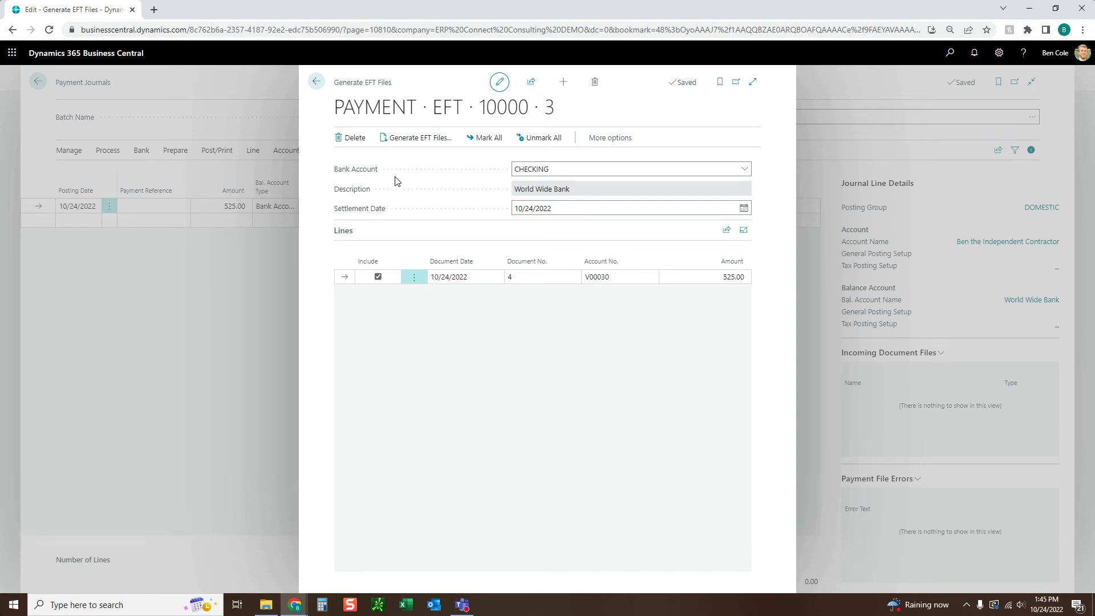
{"action": "left_click", "coordinate": [415, 144]}
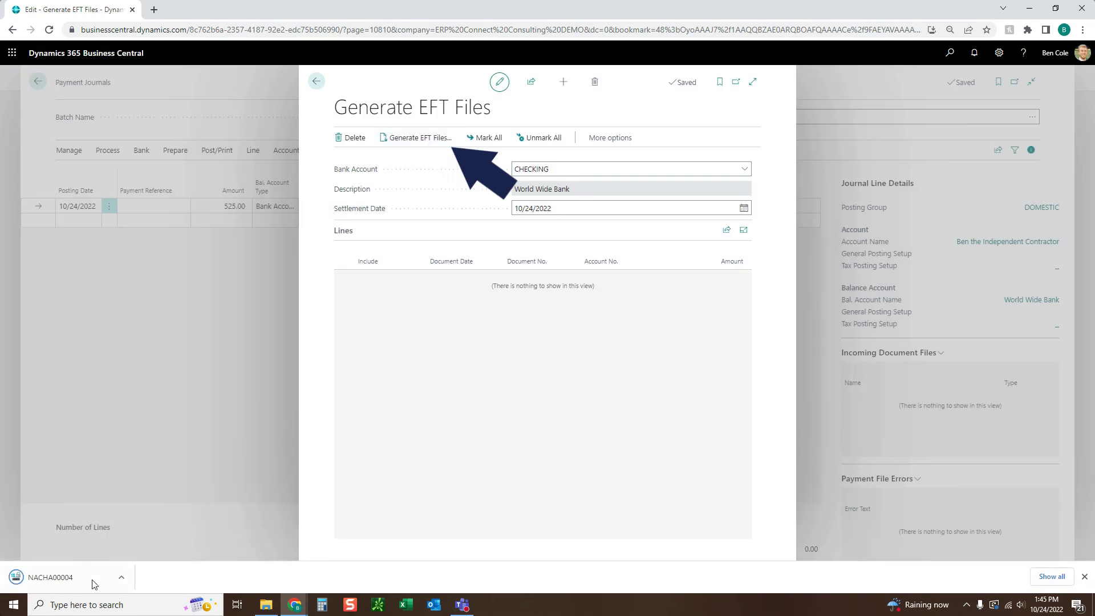
{"action": "left_click", "coordinate": [265, 605]}
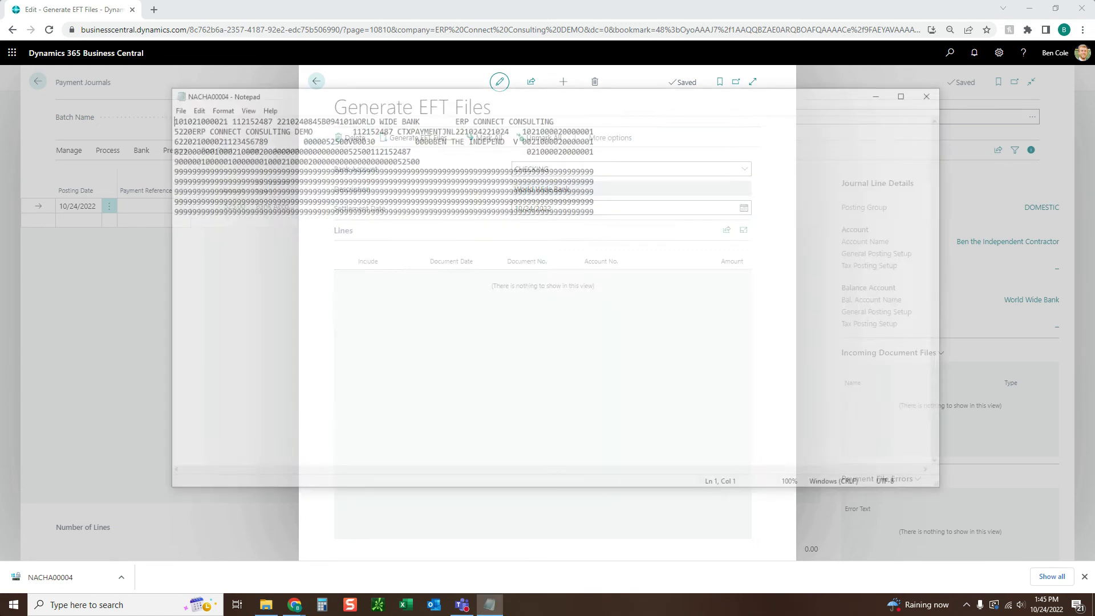
Inspect the second NACHA record line in NACHA00004, then move Notepad off screen to the left.
{"action": "left_click_drag", "start_coordinate": [246, 95], "coordinate": [263, 124]}
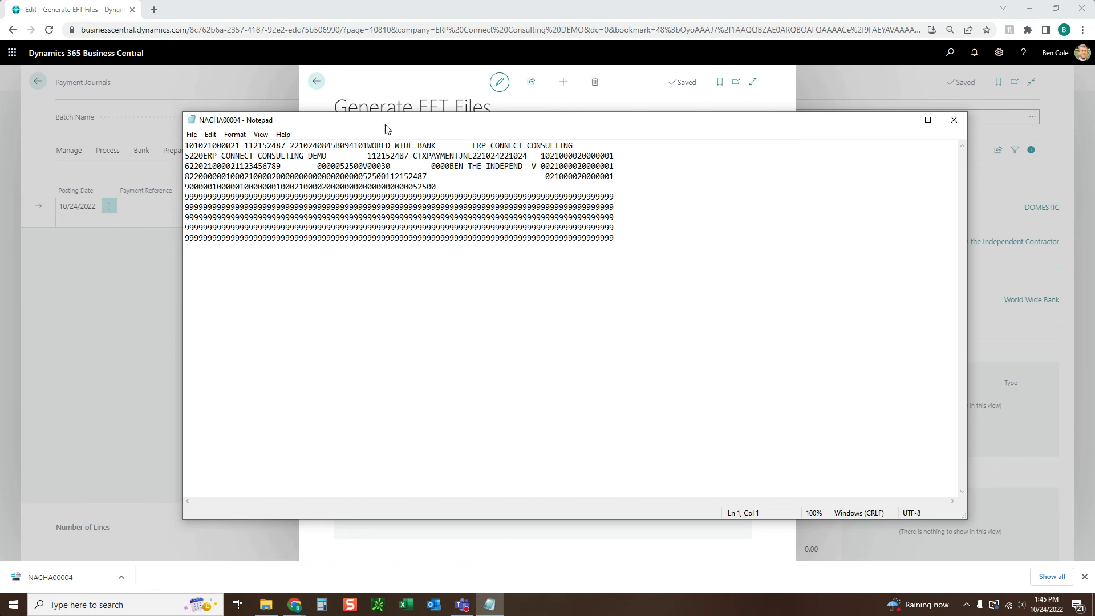
{"action": "left_click_drag", "start_coordinate": [401, 122], "coordinate": [433, 165]}
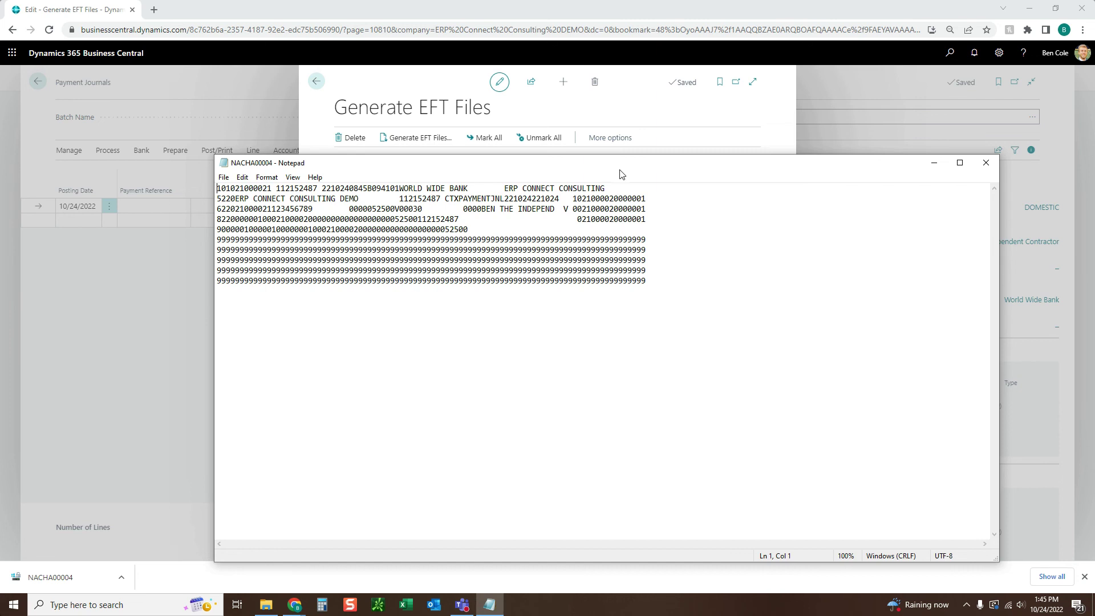
{"action": "left_click_drag", "start_coordinate": [650, 198], "coordinate": [216, 200]}
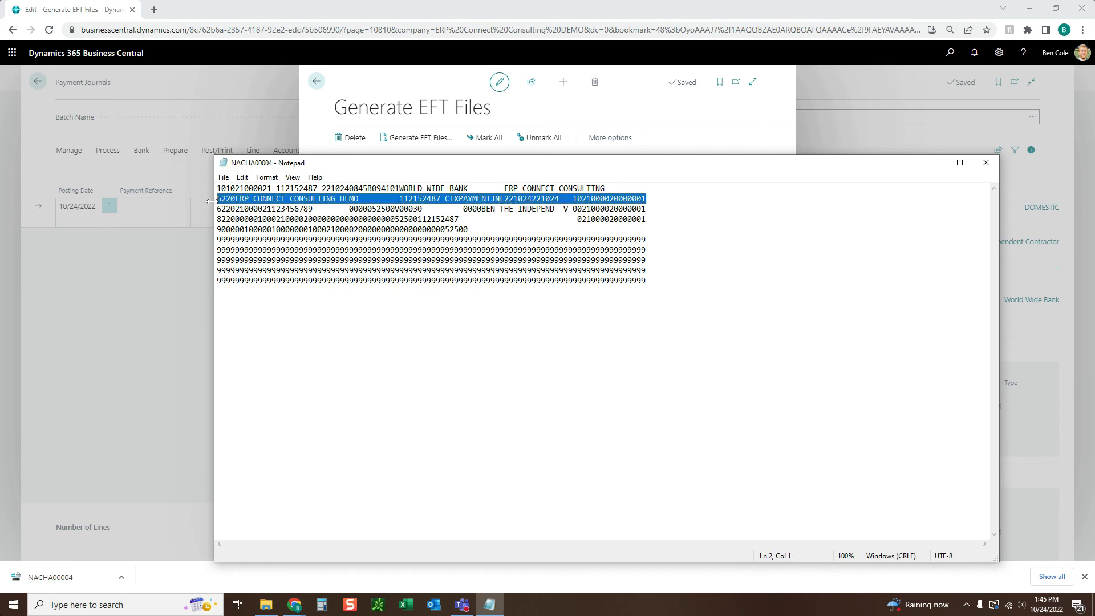
{"action": "left_click", "coordinate": [373, 250]}
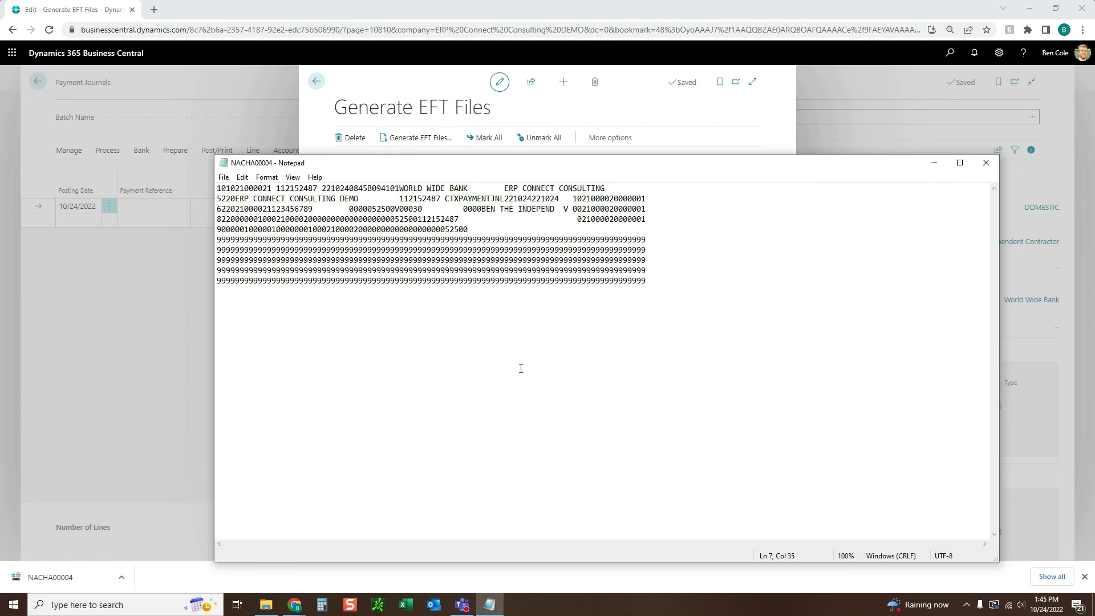
{"action": "left_click_drag", "start_coordinate": [623, 167], "coordinate": [0, 129]}
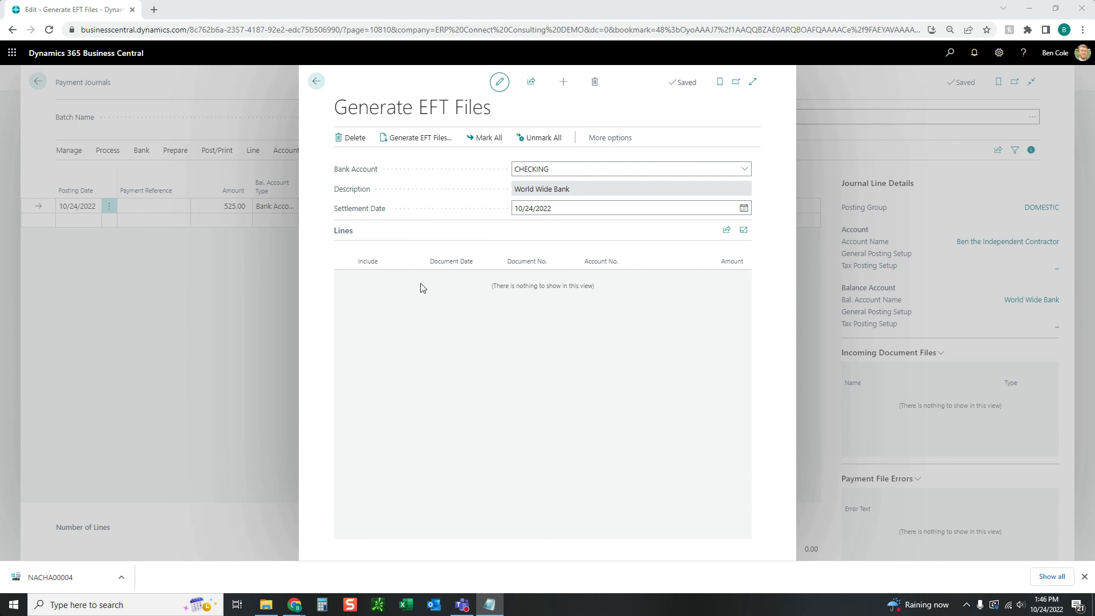
Close Generate EFT Files and post the journal's 525.00 payment line, acknowledging the success message.
{"action": "left_click", "coordinate": [316, 82]}
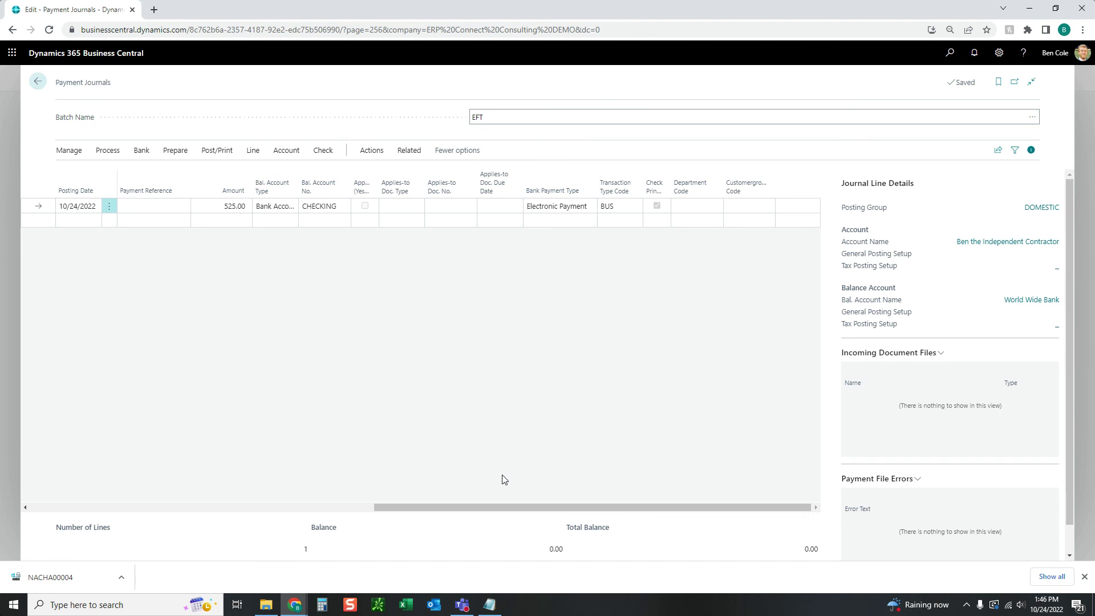
{"action": "left_click", "coordinate": [210, 152]}
{"action": "left_click", "coordinate": [76, 172]}
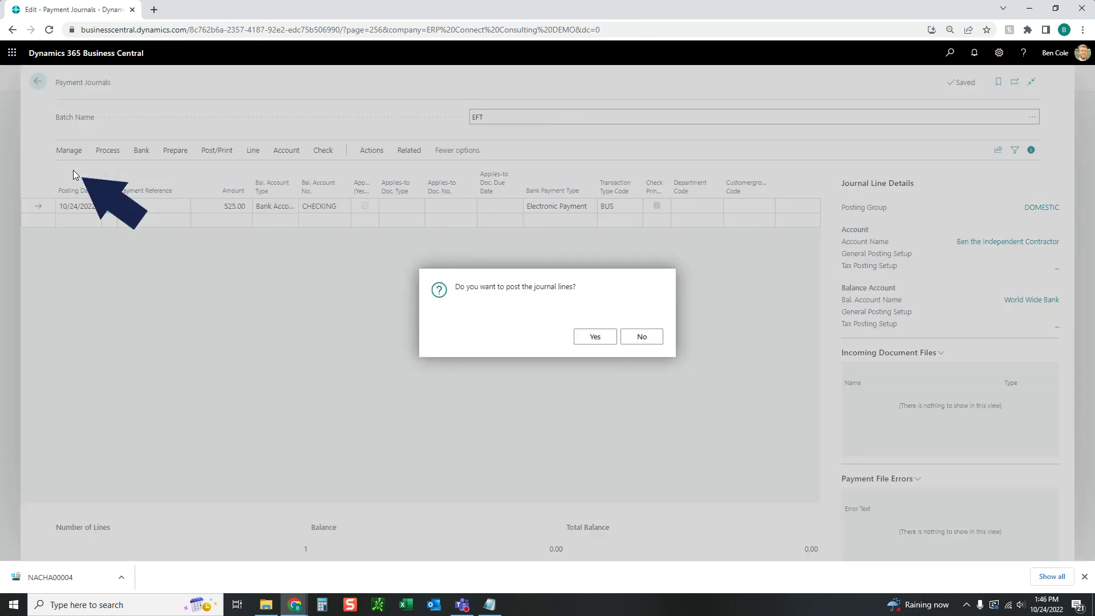
{"action": "left_click", "coordinate": [594, 338]}
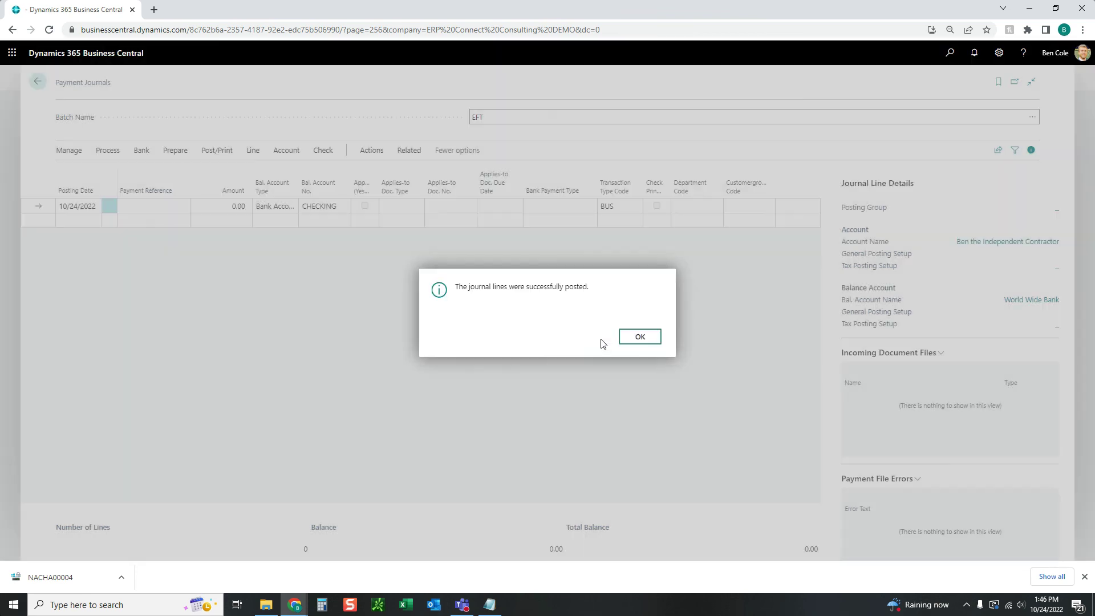
{"action": "left_click", "coordinate": [637, 339]}
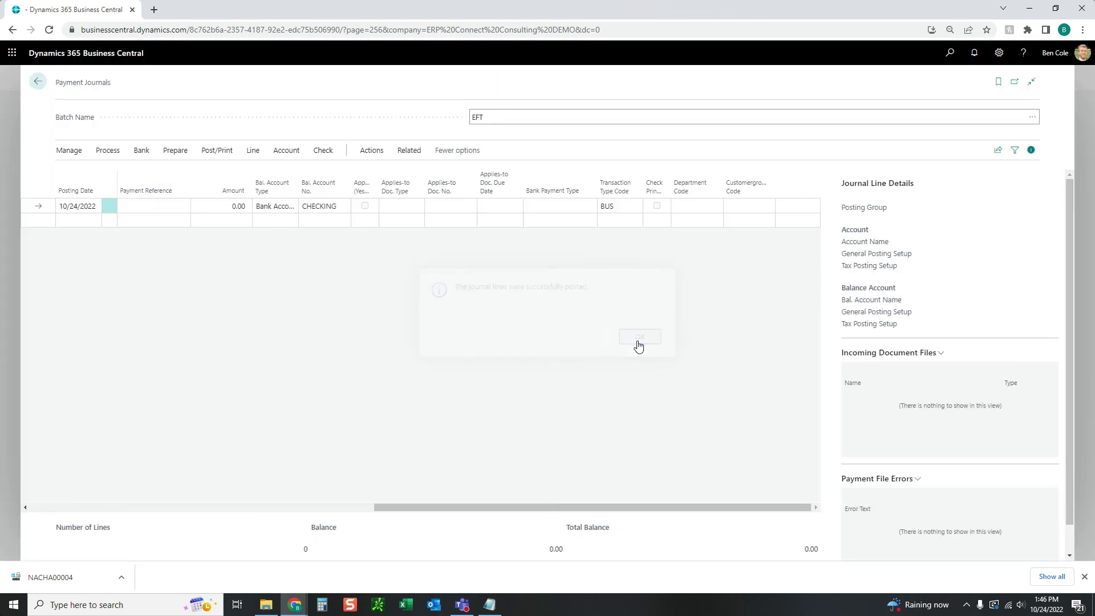
{"action": "left_click_drag", "start_coordinate": [628, 506], "coordinate": [129, 484]}
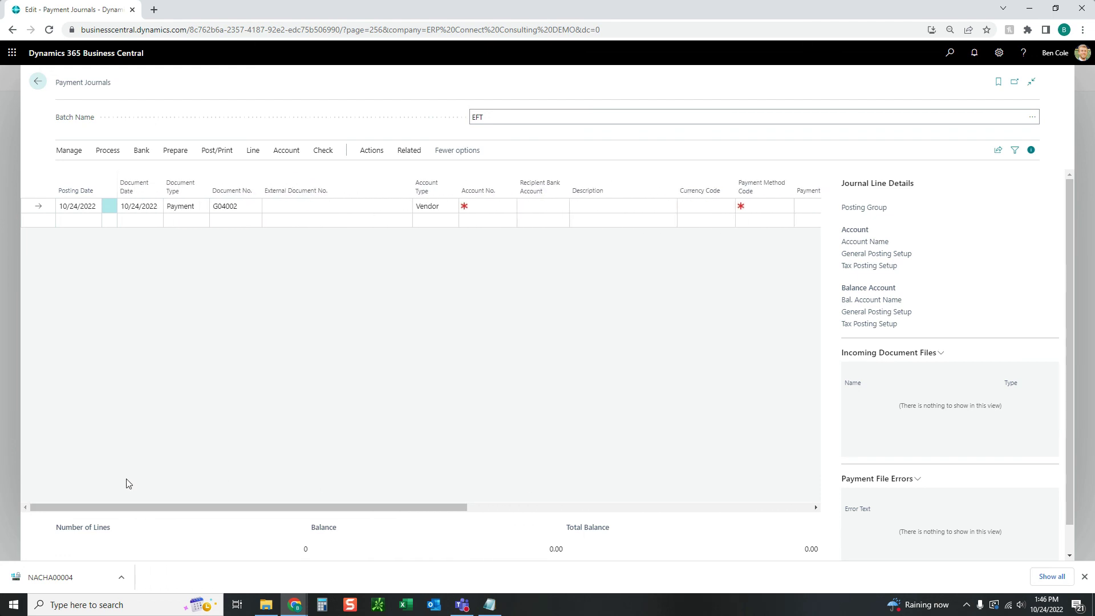